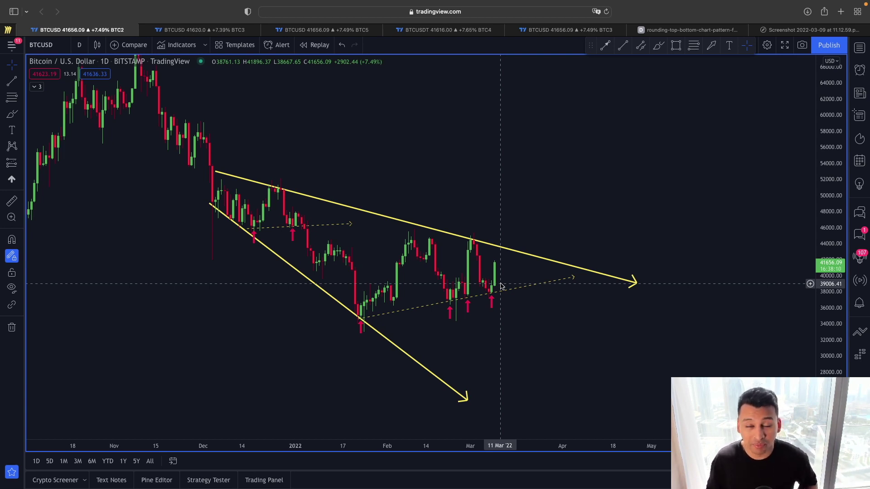
Step: Place a magnet icon just above the upper wedge trendline at mid-March 2022, at about 44,760
mouse_move(494, 185)
left_mouse_down()
mouse_move(516, 162)
mouse_move(504, 171)
left_mouse_up()
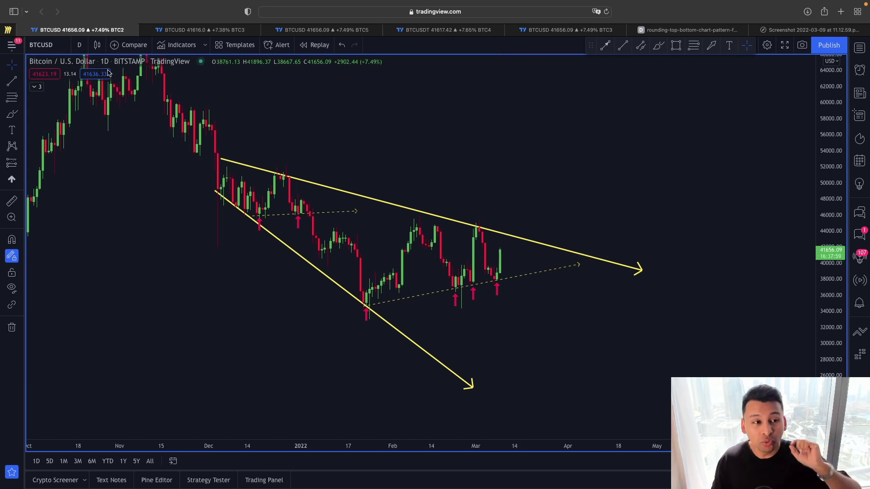
left_click(18, 182)
left_click(64, 133)
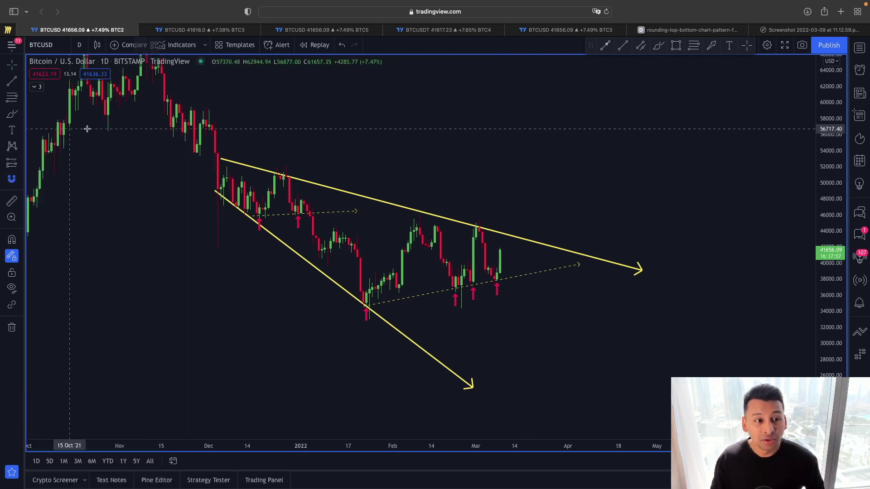
left_click(517, 227)
left_click_drag(517, 245, 519, 224)
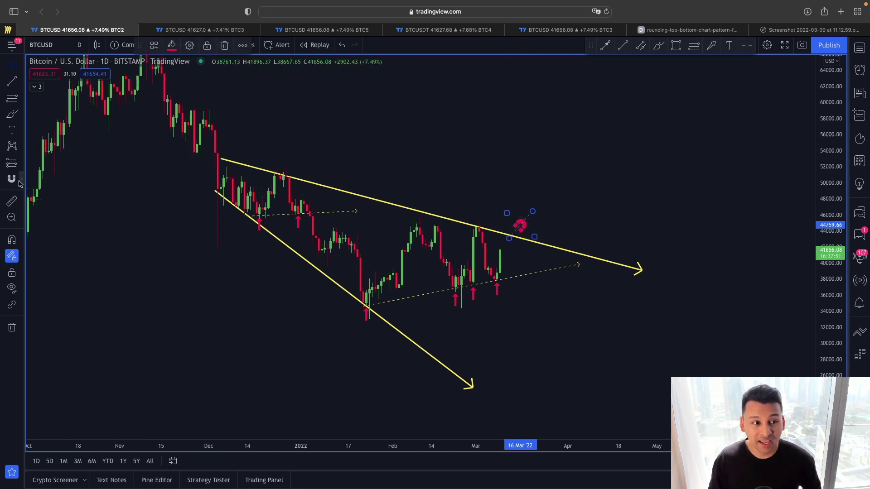
Step: Place down-arrow icons at the upper wedge trendline's touch points in late December 2021 and on 2 March 2022
left_click(20, 183)
left_click(102, 130)
left_click(280, 166)
left_click(479, 219)
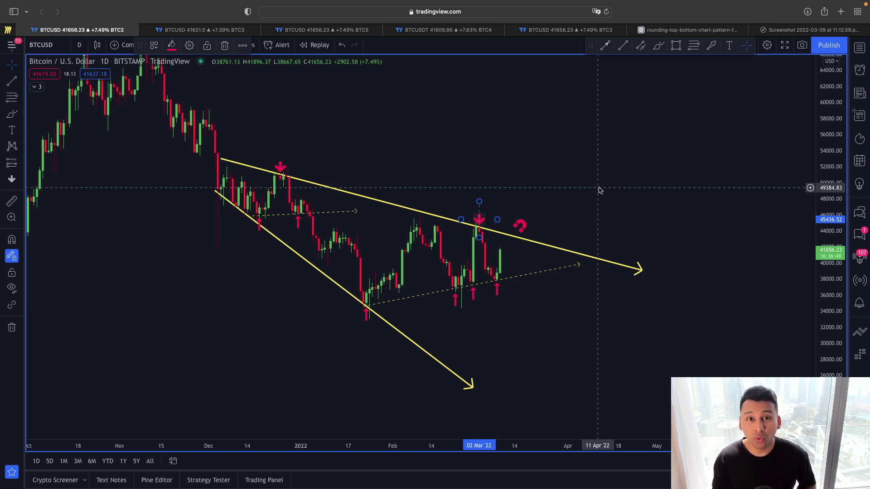
Step: Sketch a freehand brush path projecting the price from the latest candle down to about 25,000
left_click(658, 45)
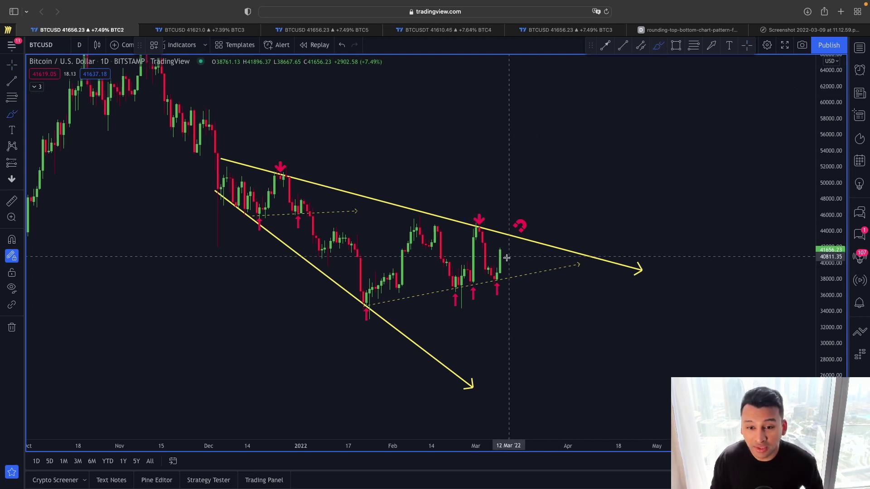
mouse_move(499, 258)
left_mouse_down()
mouse_move(501, 238)
mouse_move(514, 225)
mouse_move(553, 267)
mouse_move(575, 294)
mouse_move(585, 360)
mouse_move(599, 383)
left_mouse_up()
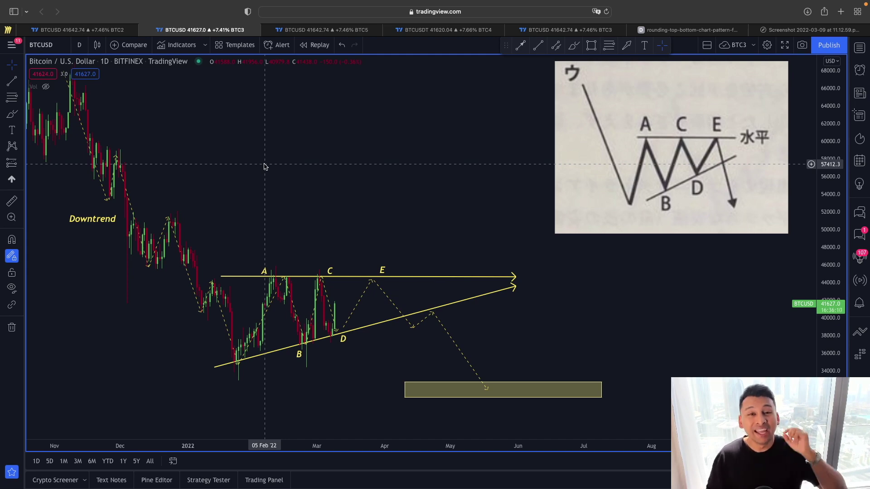
Step: Sketch a freehand bullish path on the BTC3 chart from the latest candle past the triangle's top to about 52,000, and undo it
left_click(650, 199)
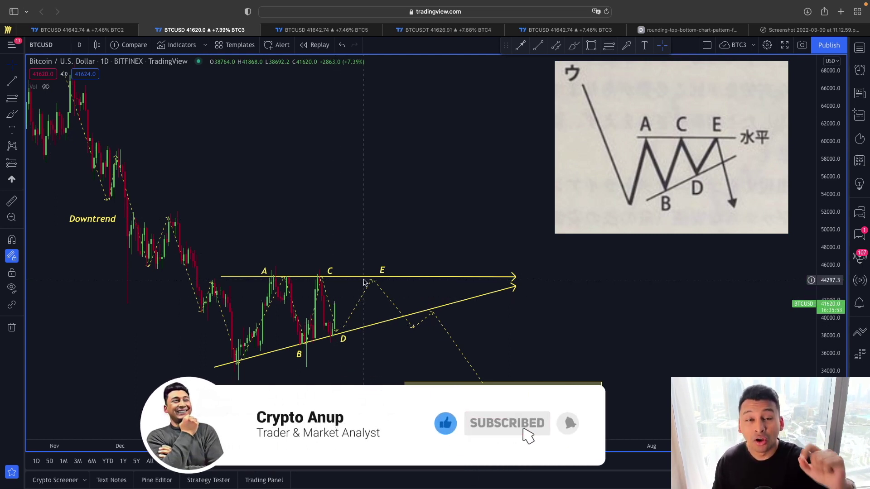
left_click(12, 114)
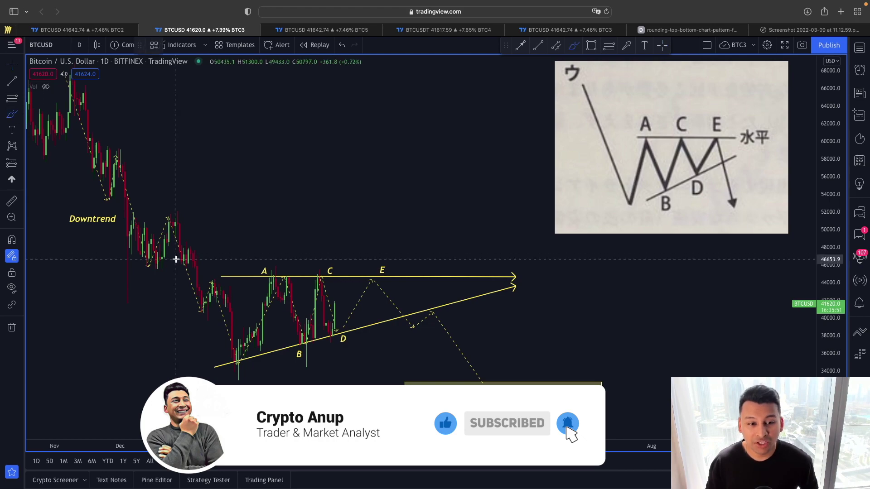
mouse_move(215, 280)
left_mouse_down()
mouse_move(531, 280)
mouse_move(464, 261)
mouse_move(331, 249)
mouse_move(244, 247)
mouse_move(218, 273)
left_mouse_up()
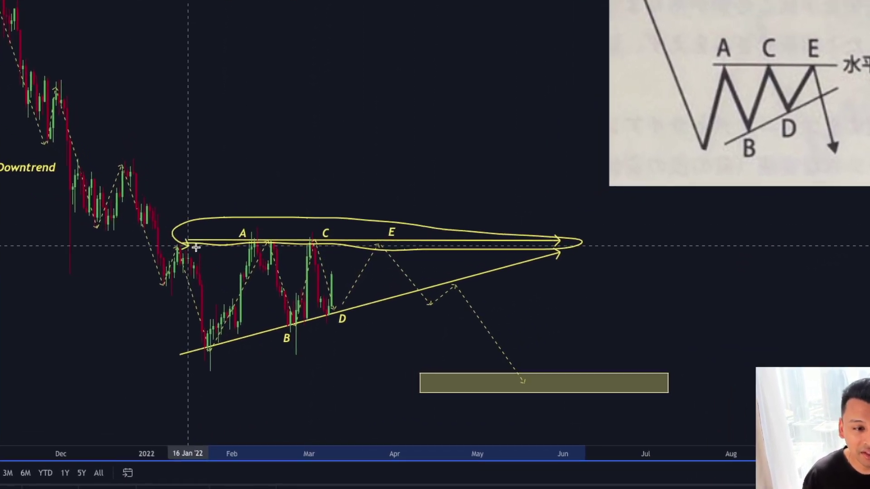
key("Delete")
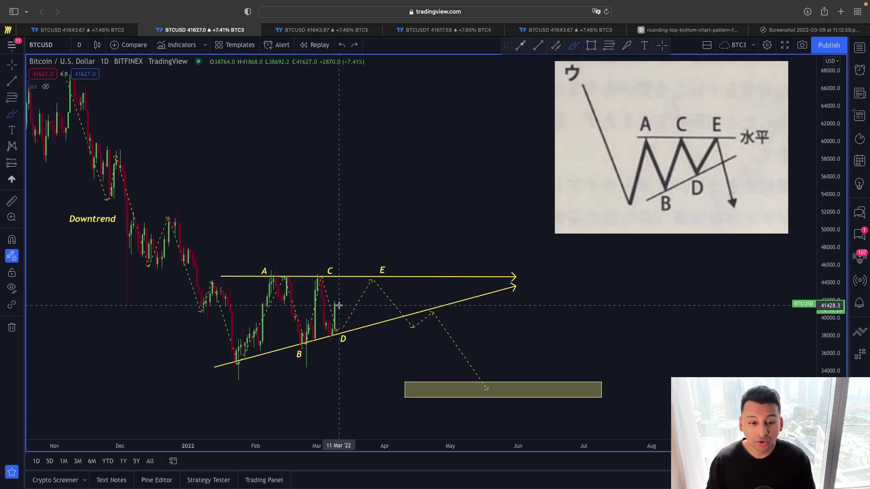
mouse_move(339, 296)
left_mouse_down()
mouse_move(359, 276)
mouse_move(408, 266)
mouse_move(440, 209)
left_mouse_up()
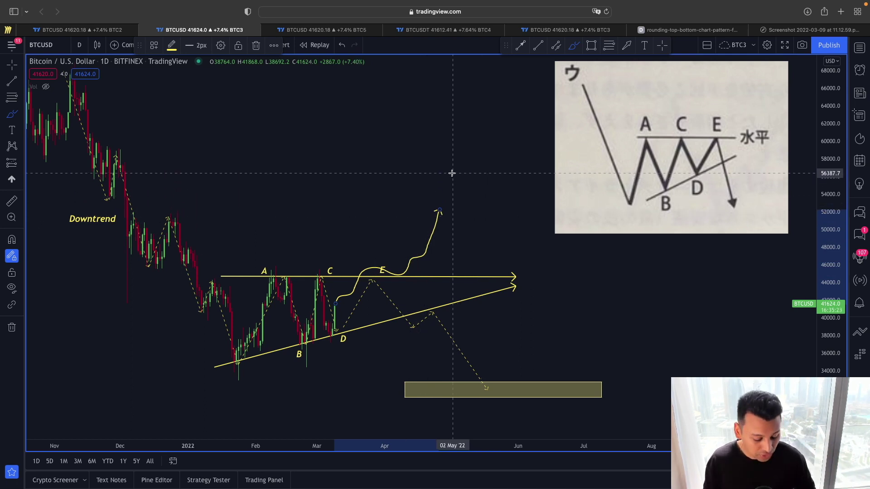
key("ctrl+z")
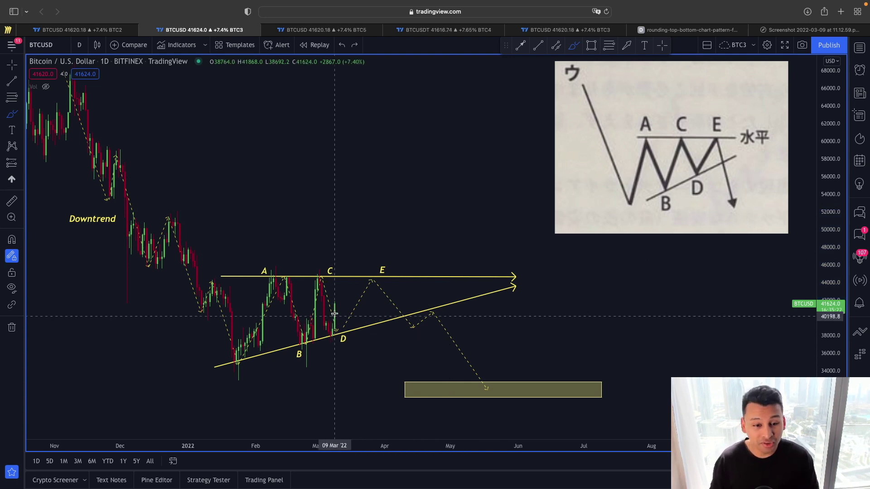
Step: Sketch a freehand path from the latest candle up to point E, and down through the ascending trendline into the yellow target zone
left_click_drag(339, 298, 363, 271)
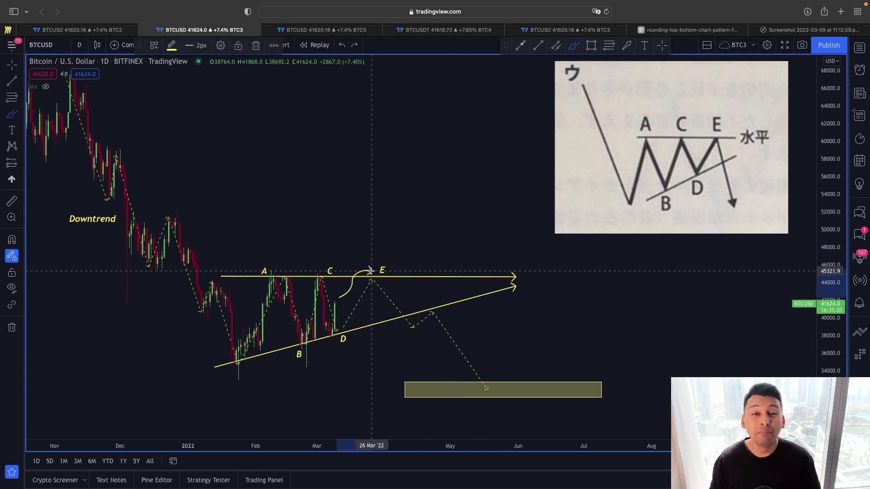
mouse_move(368, 271)
left_mouse_down()
mouse_move(388, 253)
mouse_move(430, 172)
left_mouse_up()
key("super+z")
mouse_move(370, 271)
left_mouse_down()
mouse_move(480, 385)
mouse_move(521, 397)
mouse_move(553, 385)
left_mouse_up()
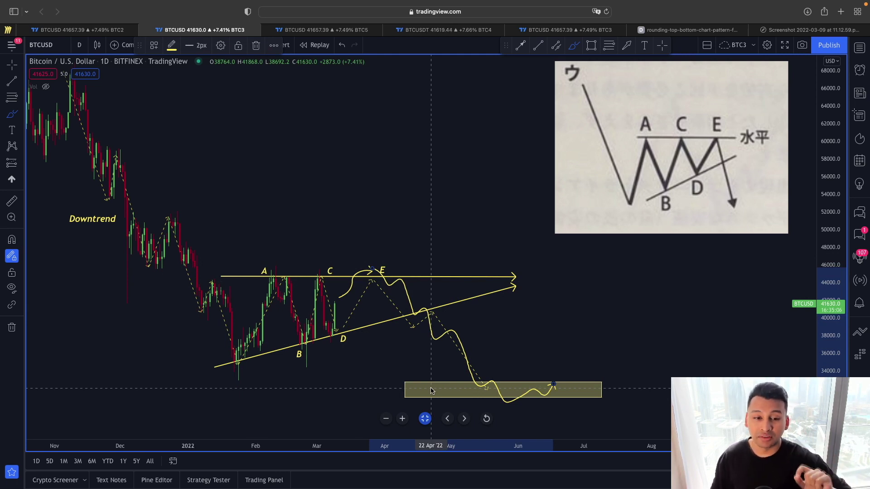
scroll(195, 324, "down", 1)
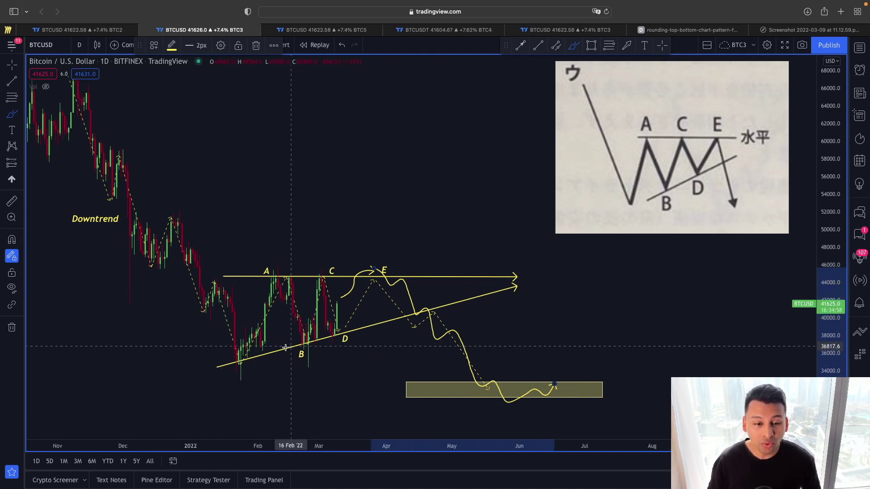
left_click(79, 29)
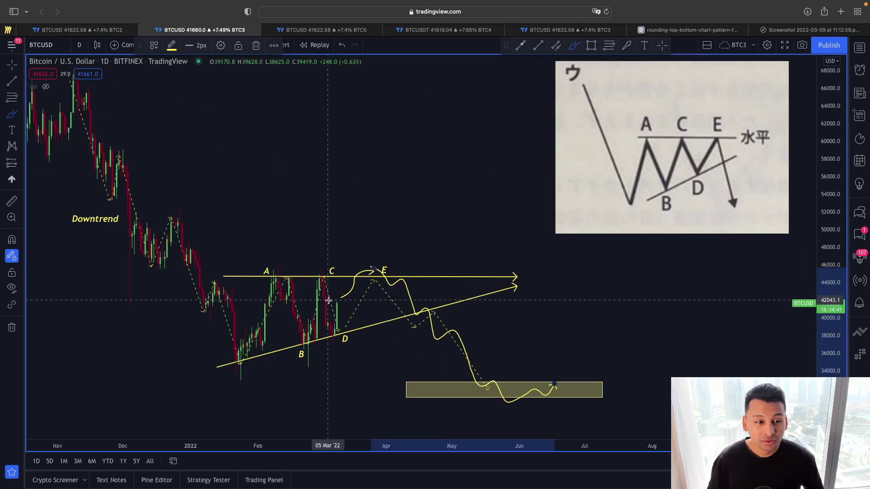
scroll(379, 342, "up", 2)
scroll(332, 310, "down", 1)
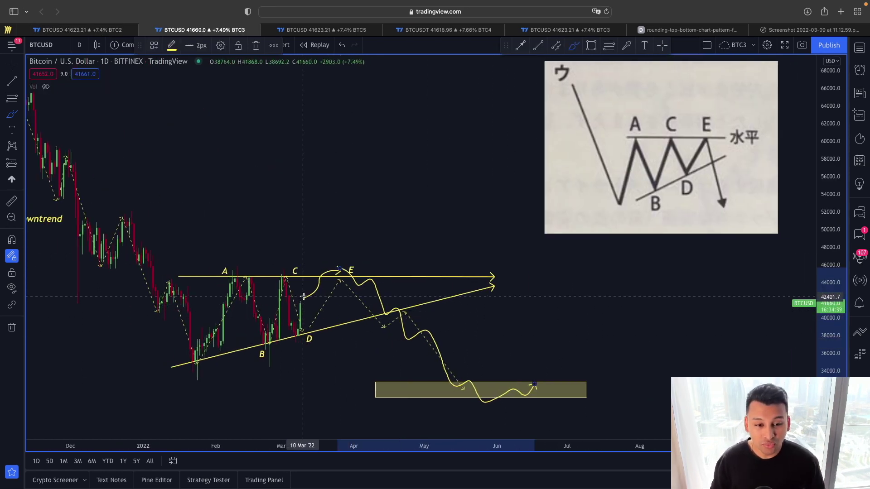
key("Escape")
left_click_drag(328, 226, 357, 224)
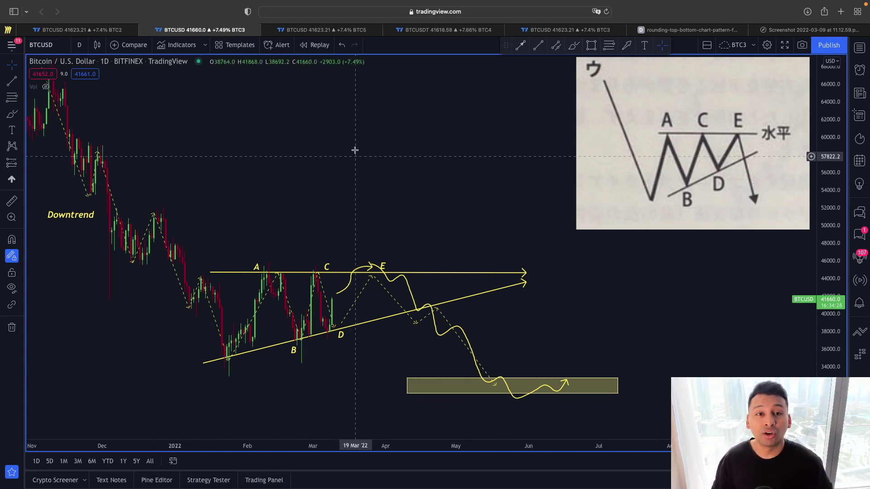
Step: Switch to the BTC5 chart and compare its accumulation, distribution and redistribution ranges with the market phase diagram
left_click(329, 30)
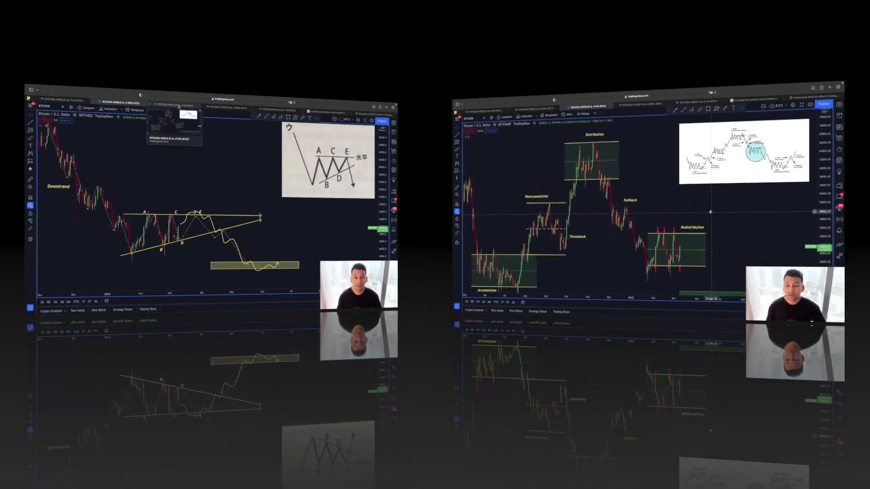
left_click_drag(599, 256, 601, 252)
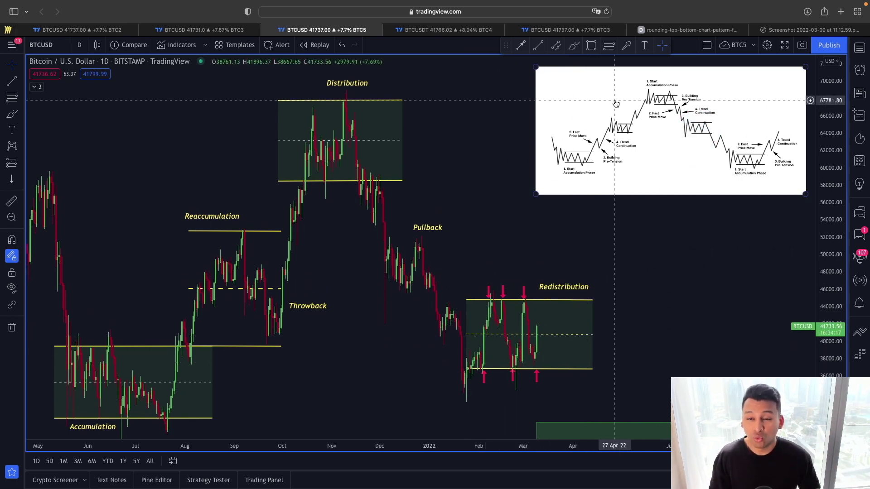
left_click(777, 194)
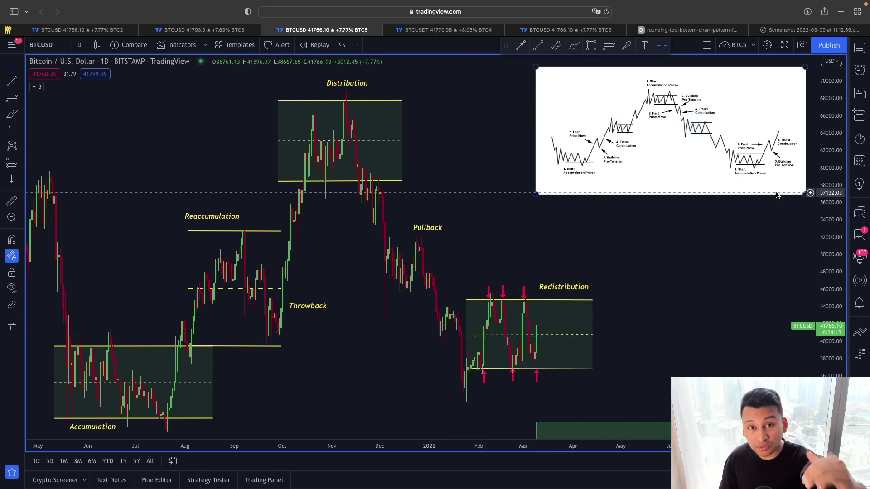
left_click(696, 131)
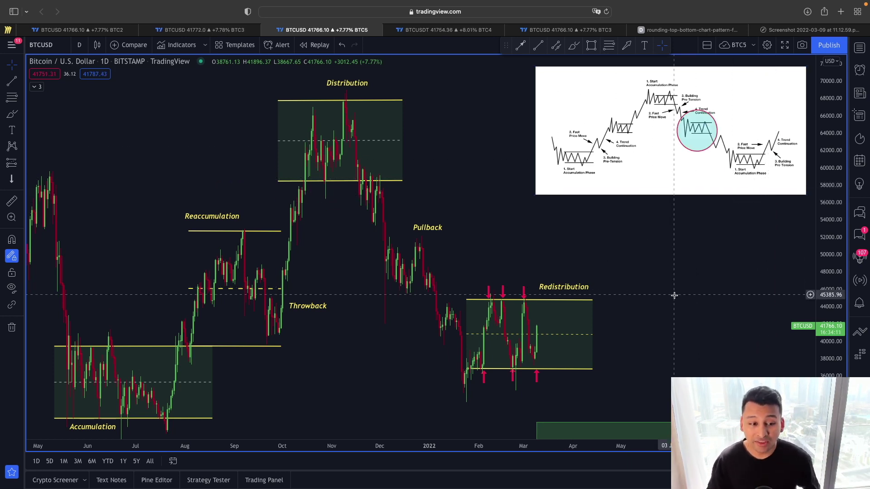
scroll(673, 295, "up", 1)
left_click(589, 164)
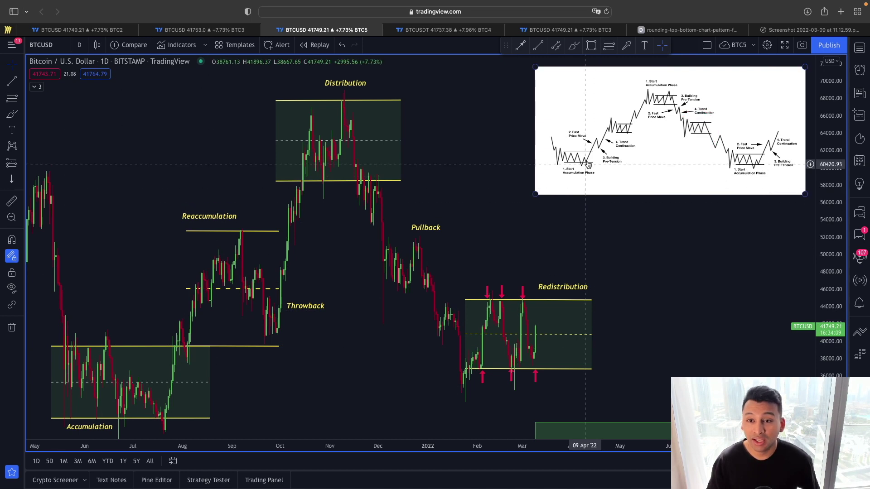
key("Escape")
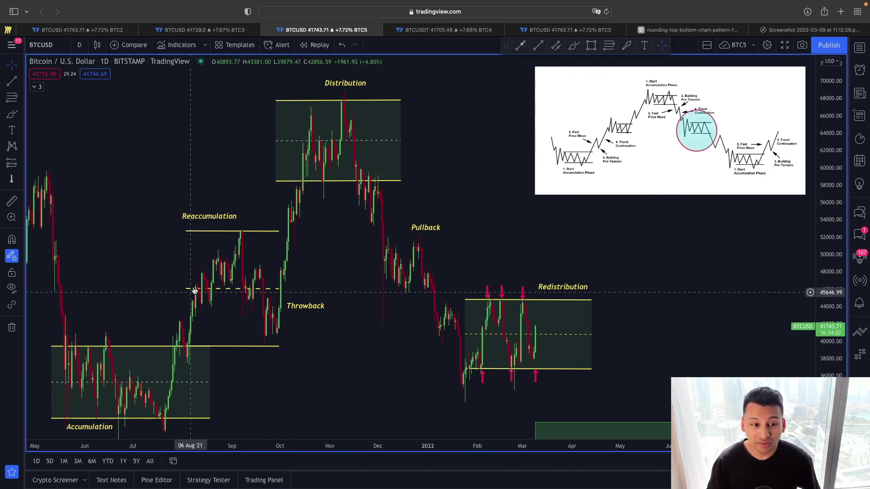
left_click(643, 120)
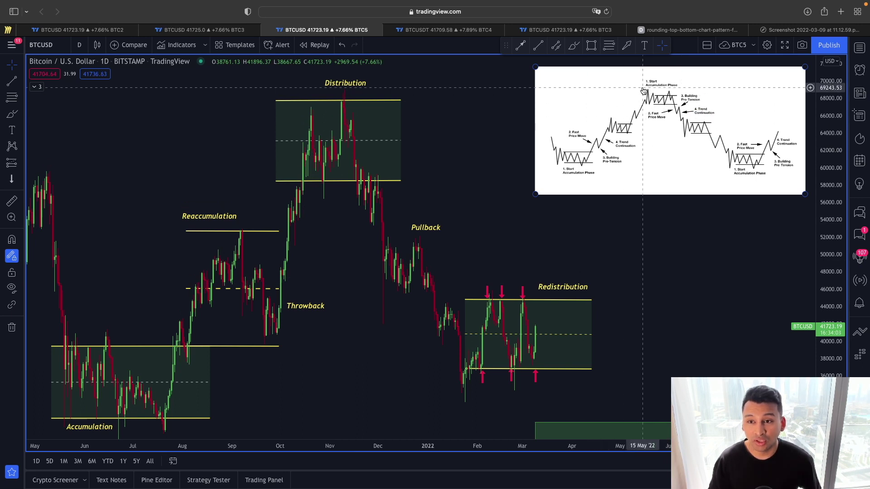
key("Escape")
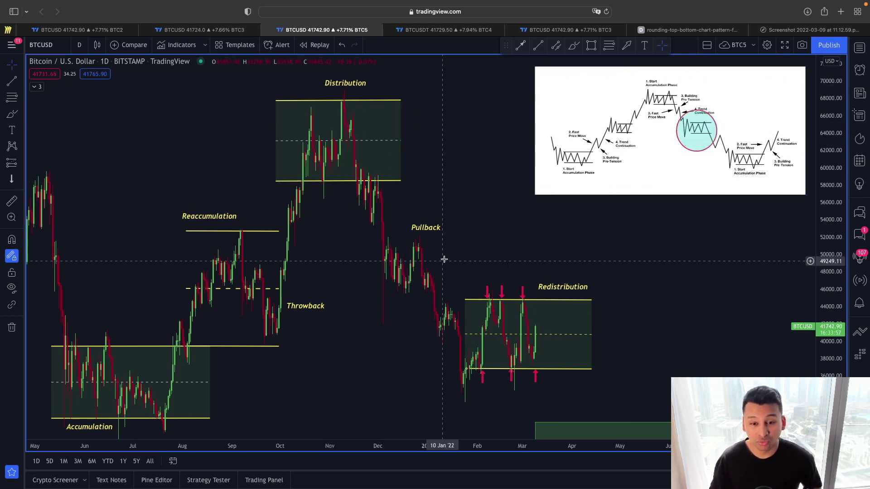
left_click(696, 185)
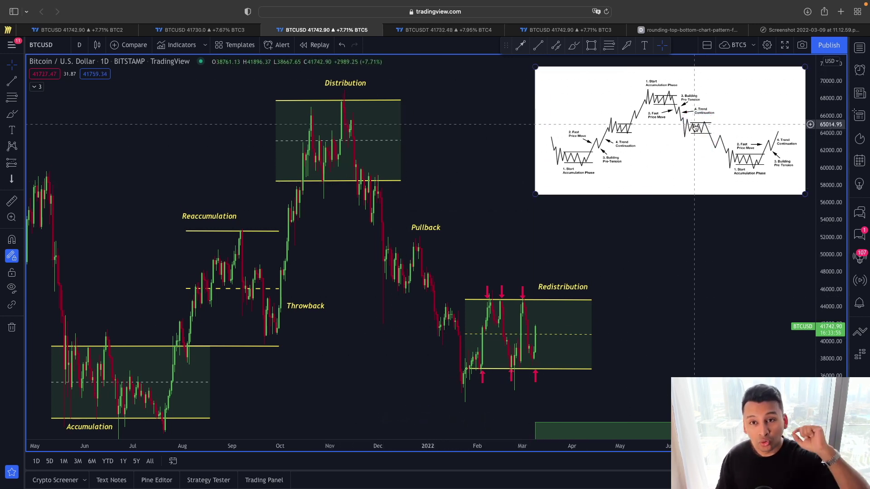
key("Escape")
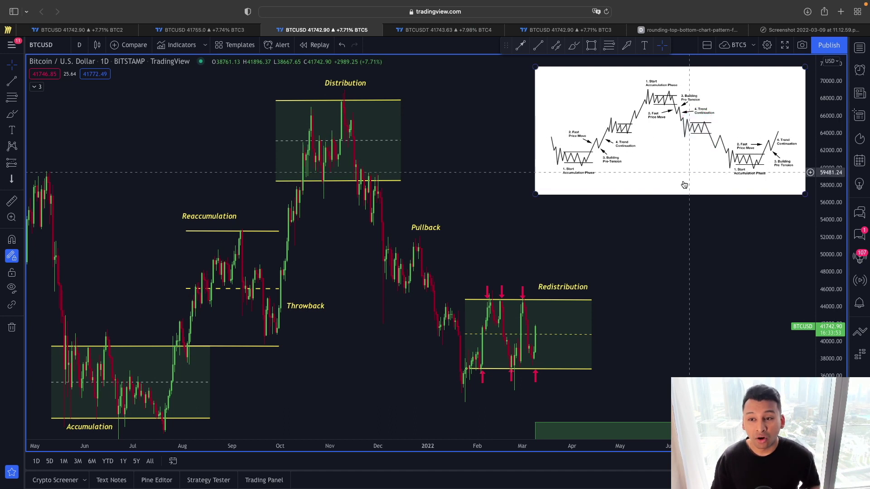
left_click_drag(651, 355, 576, 291)
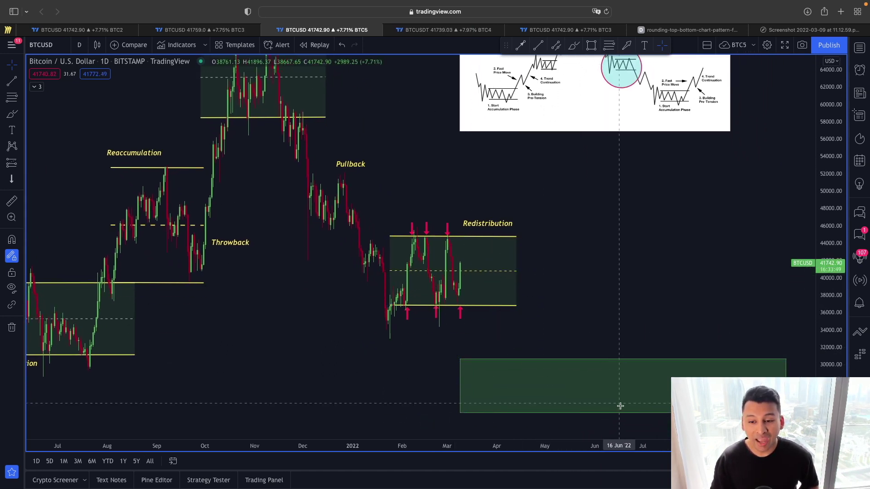
left_click_drag(717, 307, 707, 325)
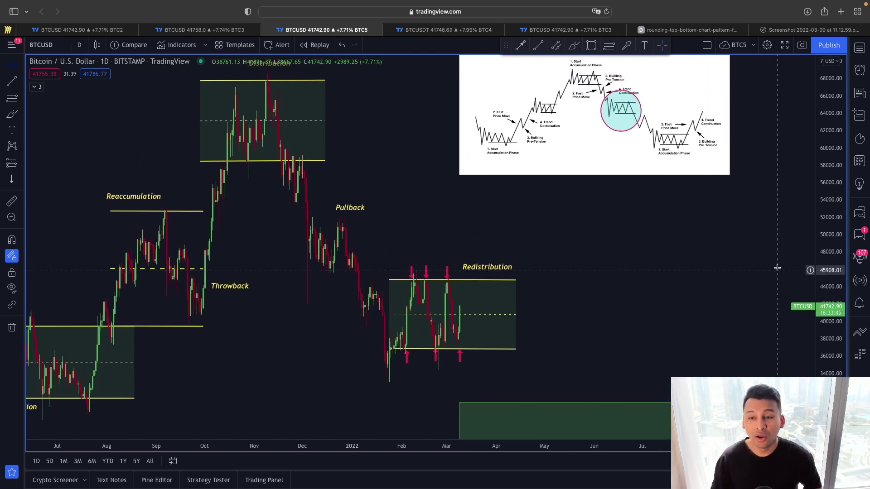
Step: Sketch arrow lines breaking above the redistribution range, retesting its upper edge and rising to about 55,700, and remove them
scroll(777, 275, "down", 5)
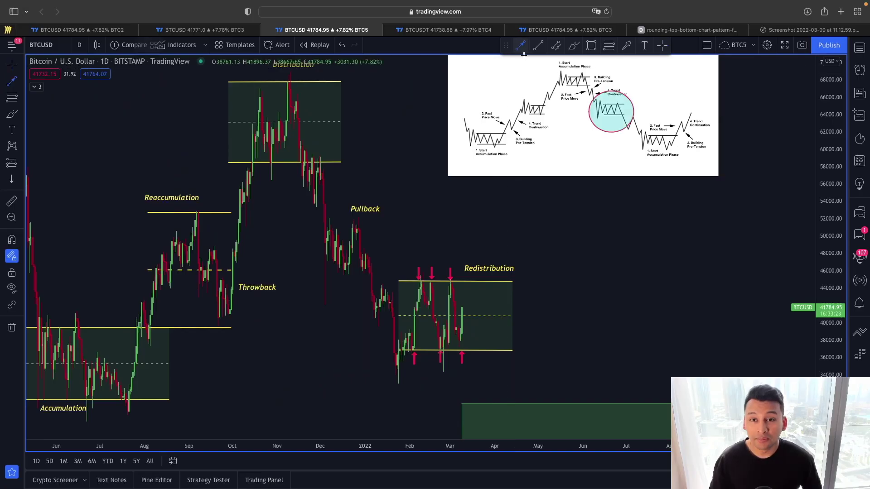
left_click(465, 317)
left_click(473, 271)
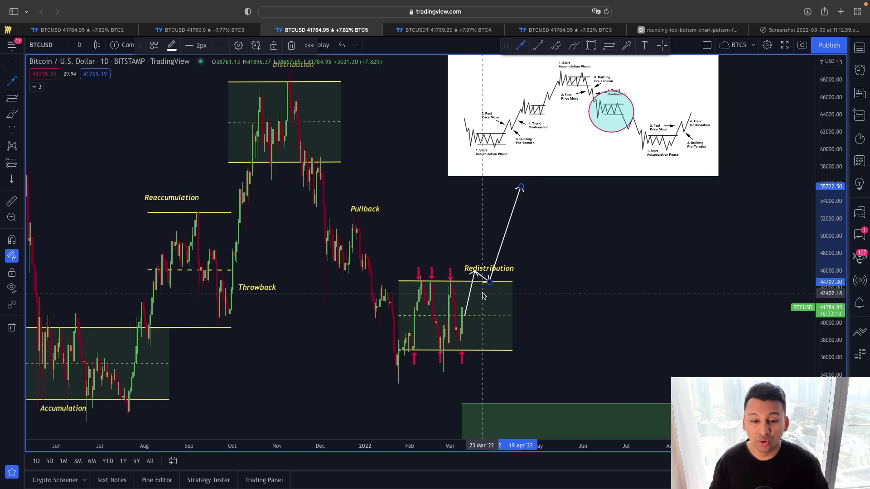
key("Delete")
key("super+z")
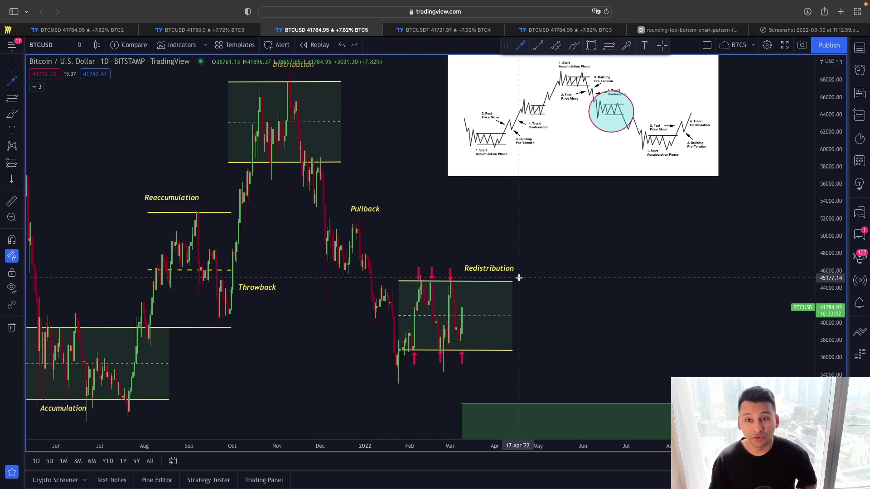
key("Escape")
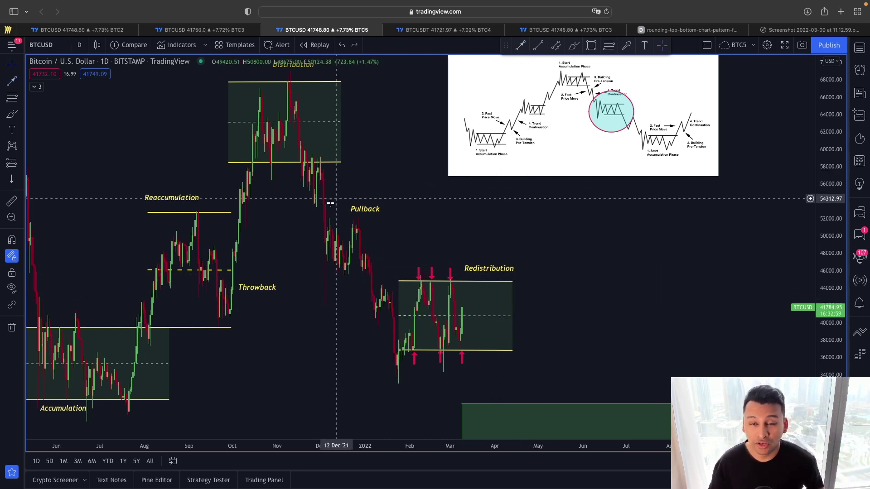
left_click_drag(506, 248, 511, 246)
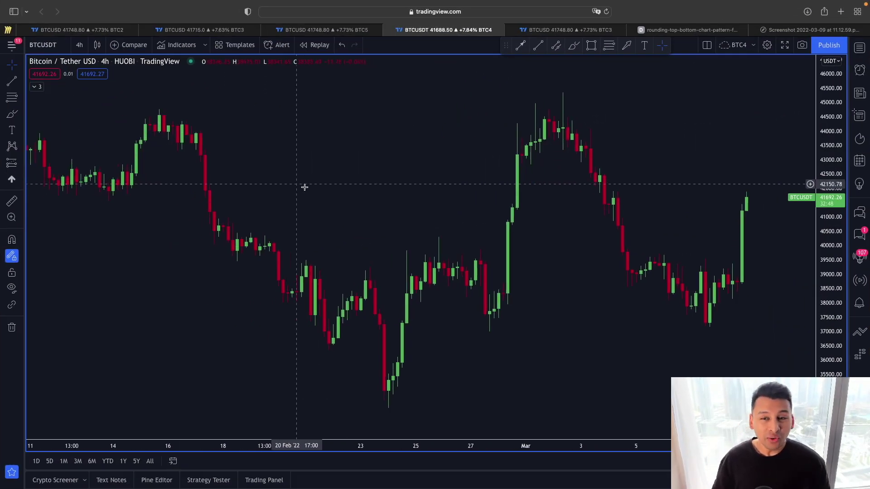
Step: Draw two diverging arrow lines around the 5–8 March consolidation, the upper one falling from about 39,636 to 38,718
scroll(301, 195, "right", 3)
key("alt+t")
left_click(608, 257)
left_click(732, 282)
left_click(605, 269)
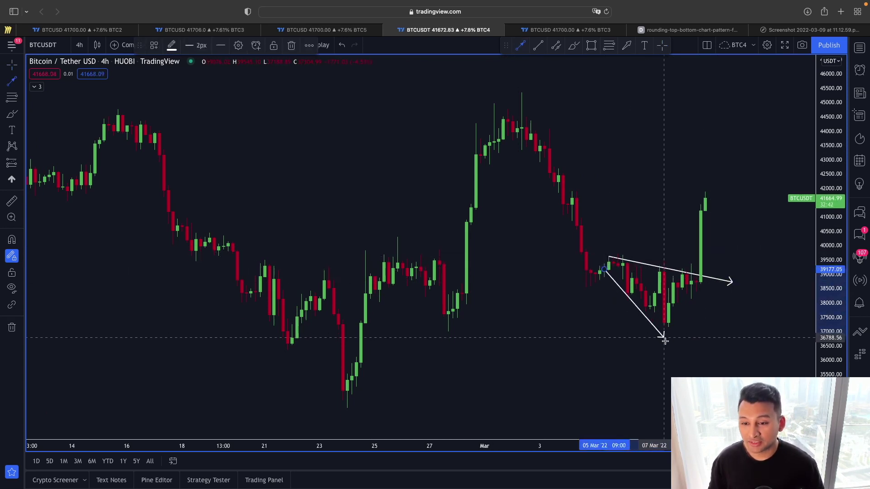
left_click_drag(665, 341, 704, 365)
left_click_drag(604, 270, 607, 256)
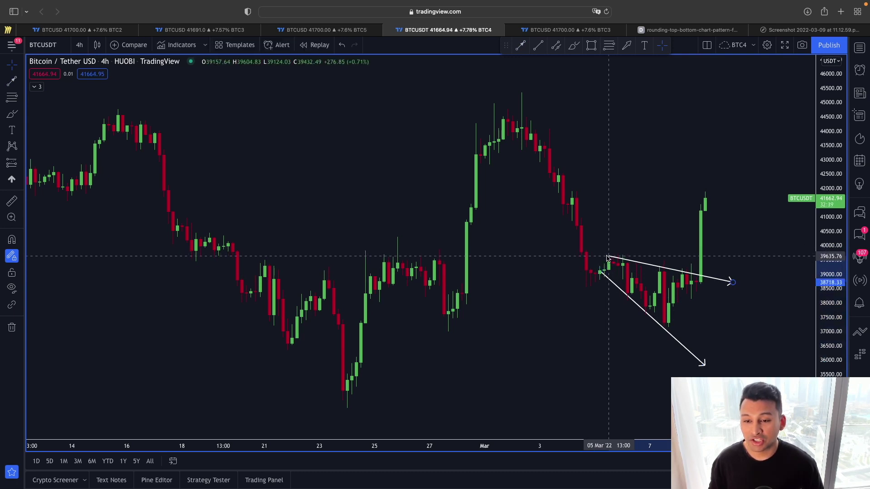
Step: Draw two diverging arrow lines around the 18–24 February consolidation, the upper one falling from about 40,838 to 38,529
left_click(521, 44)
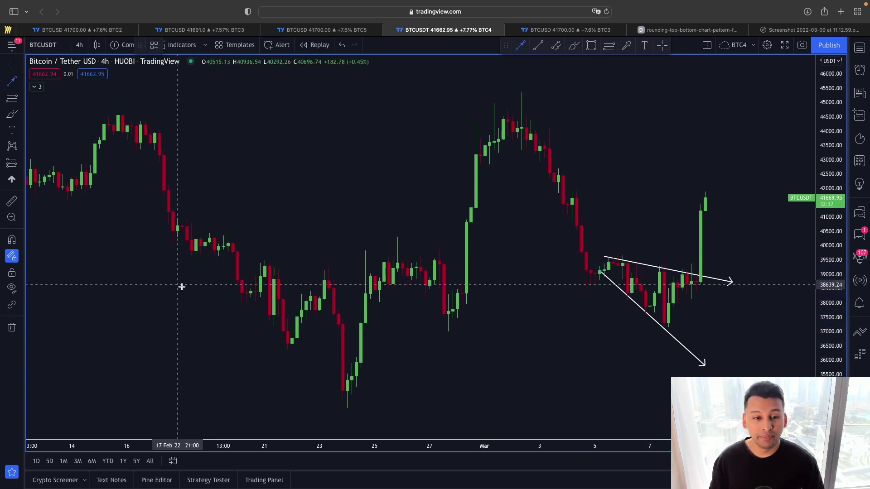
mouse_move(186, 223)
left_mouse_down()
mouse_move(334, 273)
mouse_move(351, 287)
left_mouse_up()
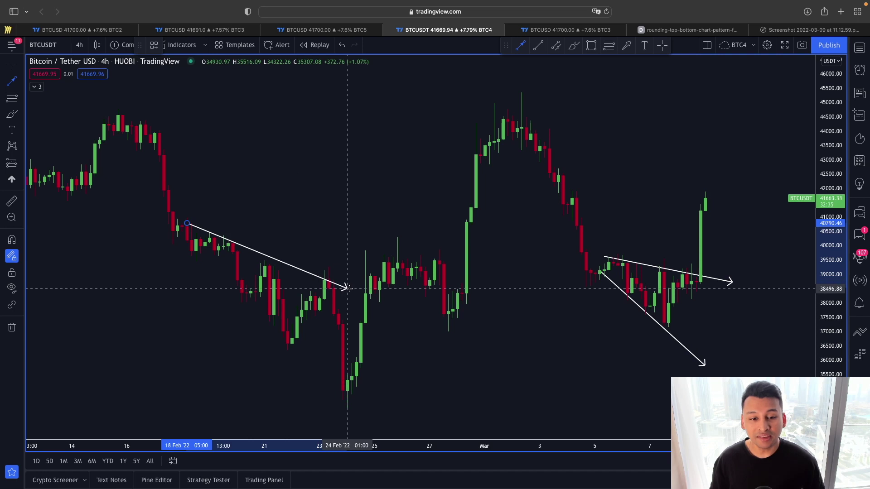
mouse_move(177, 237)
left_mouse_down()
mouse_move(301, 351)
mouse_move(301, 361)
left_mouse_up()
left_click(183, 222)
left_click(182, 224)
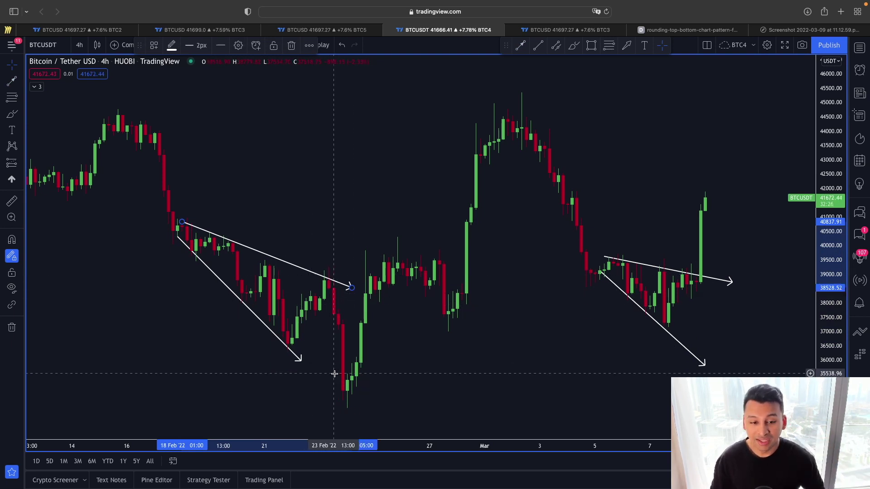
Step: Raise the end of the March pattern's lower arrow line to about 36,330, fitting it along the candle lows
scroll(664, 360, "up", 1)
right_click(656, 360)
left_click_drag(608, 346, 502, 315)
scroll(554, 369, "right", 3)
left_click(546, 364)
left_click_drag(547, 364, 536, 350)
scroll(572, 295, "down", 1)
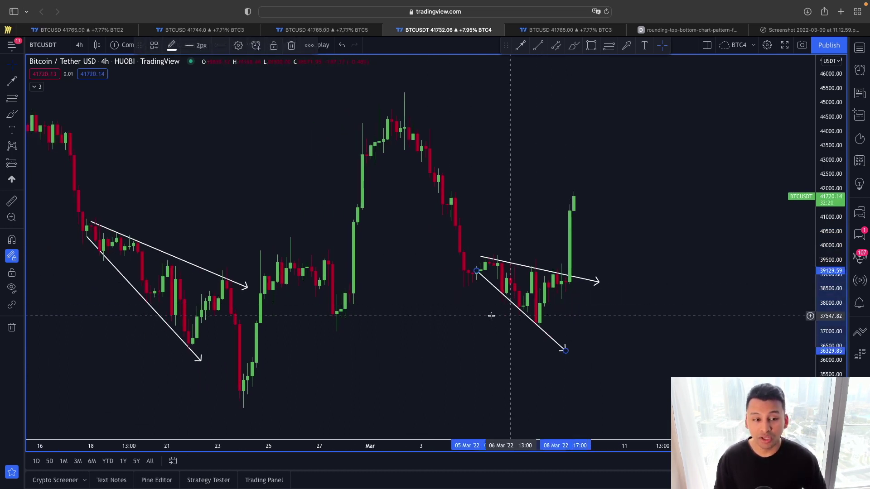
left_click_drag(424, 314, 429, 314)
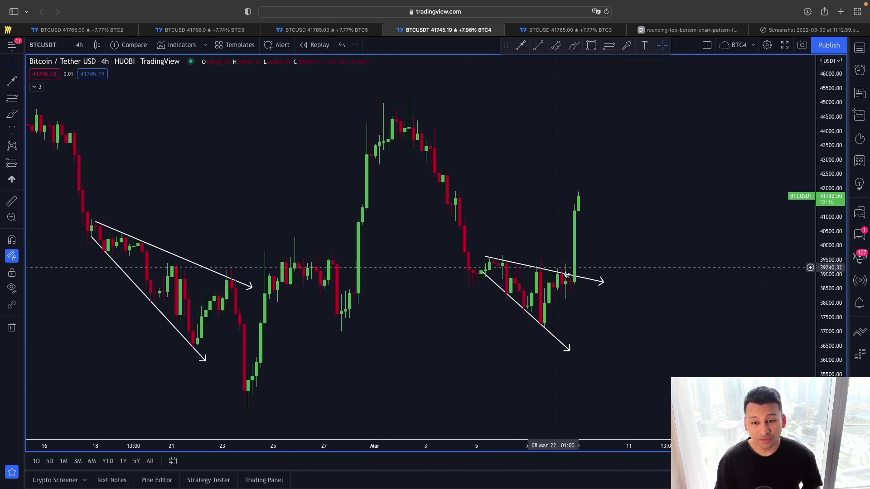
Step: Sketch freehand arrows along the March pattern's upper line and a falling path to about 35,600, and undo the falling path
left_click(13, 117)
mouse_move(481, 257)
left_mouse_down()
mouse_move(582, 278)
mouse_move(579, 300)
mouse_move(606, 299)
mouse_move(617, 359)
left_mouse_up()
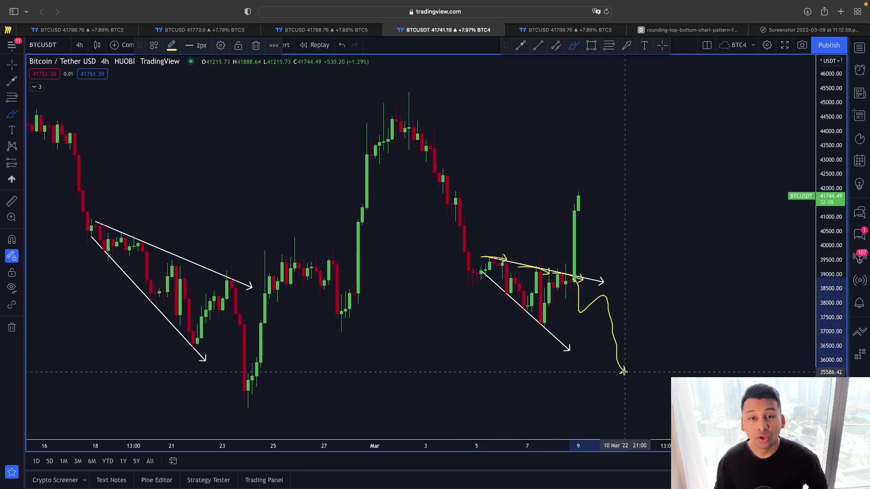
key("super+z")
key("super+z")
key("super+z")
key("super+z")
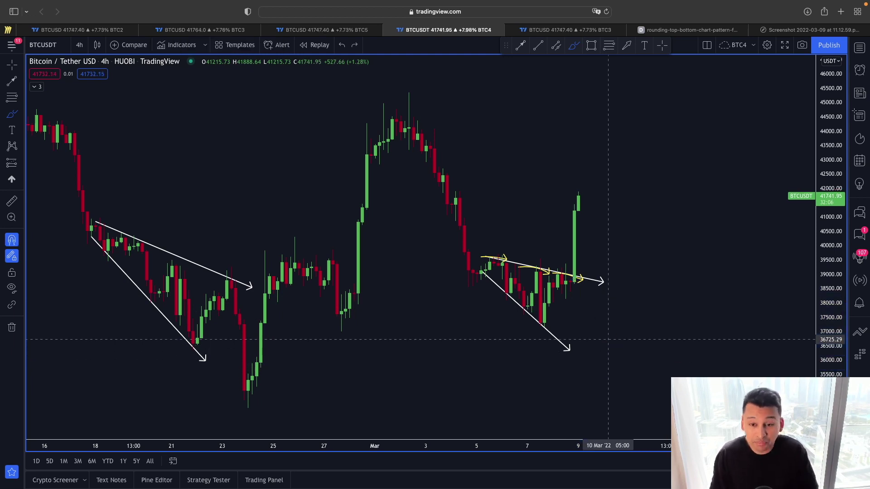
Step: Sketch a freehand arrow from the upper line up along the breakout candle to about 42,000, and undo the sketches
mouse_move(585, 273)
left_mouse_down()
mouse_move(570, 277)
mouse_move(595, 273)
mouse_move(574, 220)
mouse_move(573, 188)
mouse_move(575, 209)
left_mouse_up()
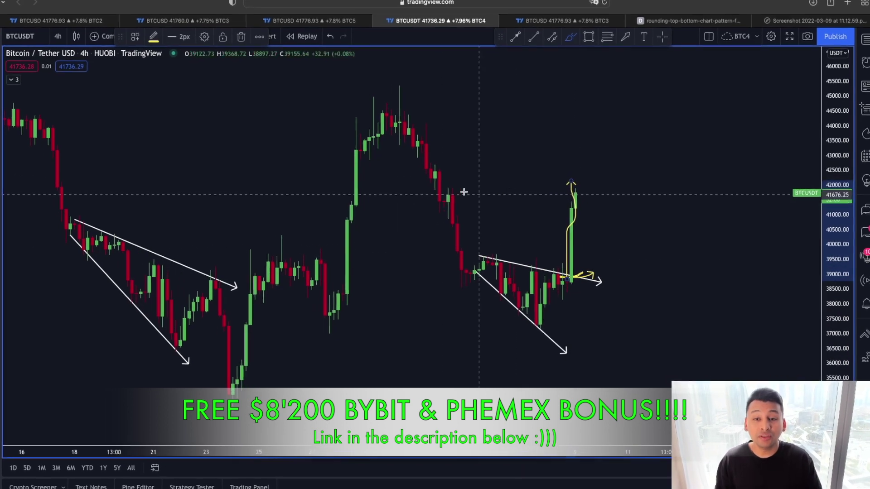
key("super+z")
key("super+z")
key("super+z")
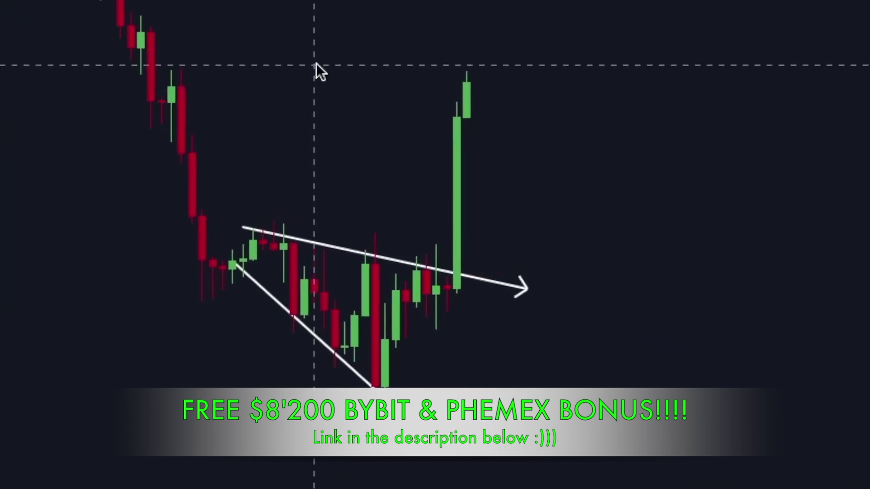
Step: Draw a vertical arrow line at the start of the March pattern and move it onto the breakout candle, spanning about 39,019 to 41,518
scroll(460, 264, "down", 2)
scroll(461, 264, "up", 2)
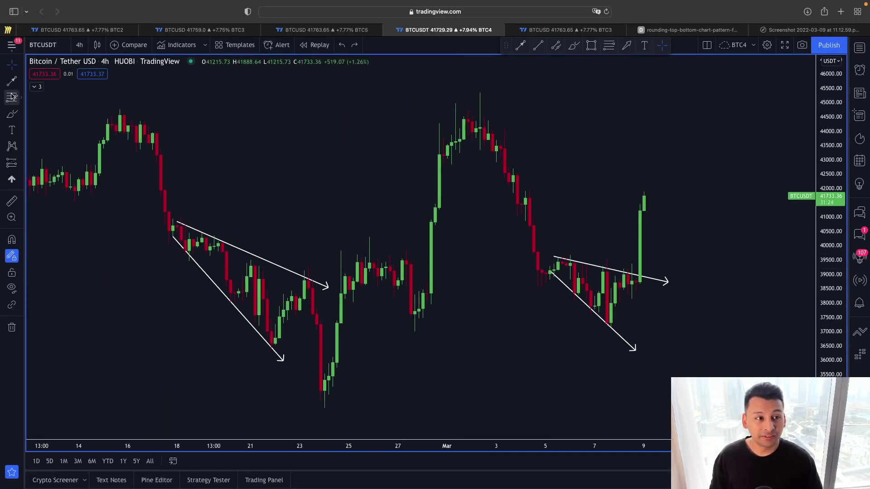
left_click(12, 81)
scroll(171, 140, "up", 2)
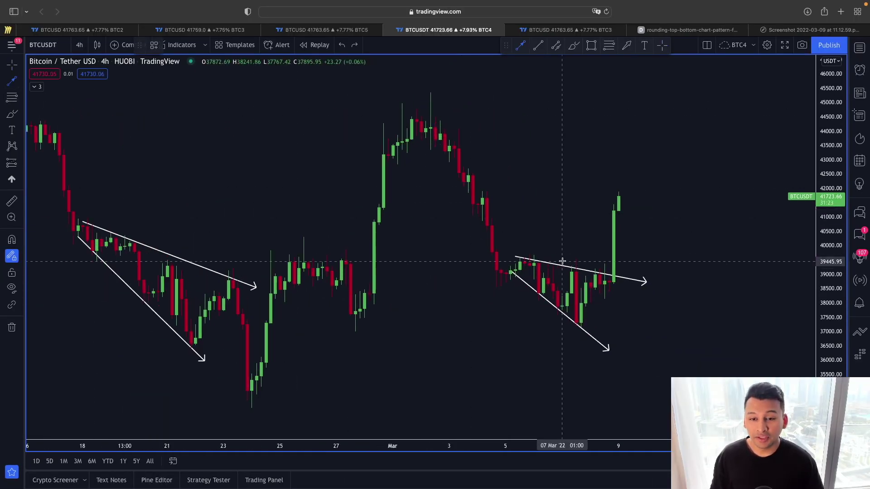
left_click(510, 257)
left_click(511, 324)
left_click_drag(502, 314, 577, 237)
left_click_drag(577, 237, 456, 237)
left_click_drag(465, 292, 568, 243)
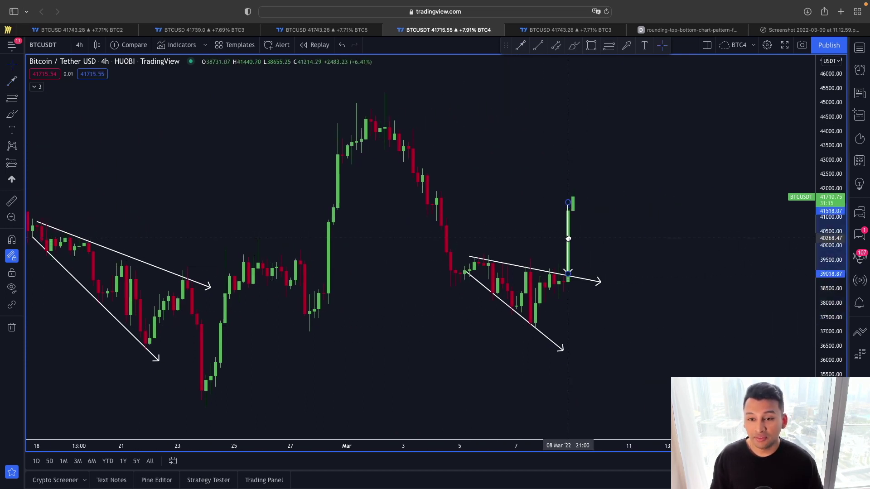
left_click(545, 231)
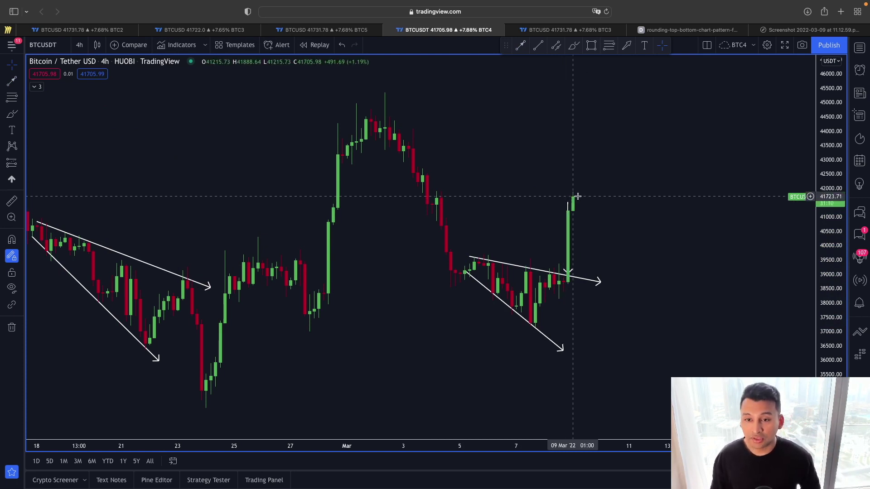
Step: Draw a thin rectangle marking the price target zone from about 41,518 to 41,708 across the latest candles
left_click(591, 45)
left_click(540, 202)
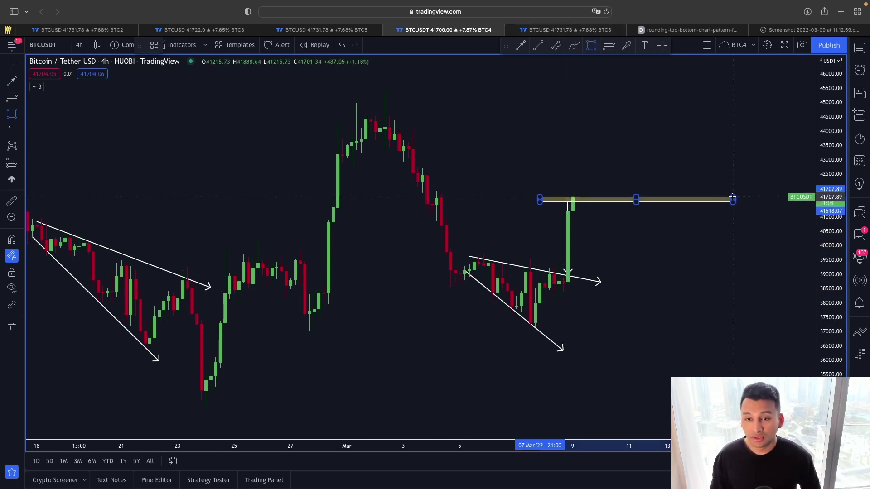
left_click(732, 196)
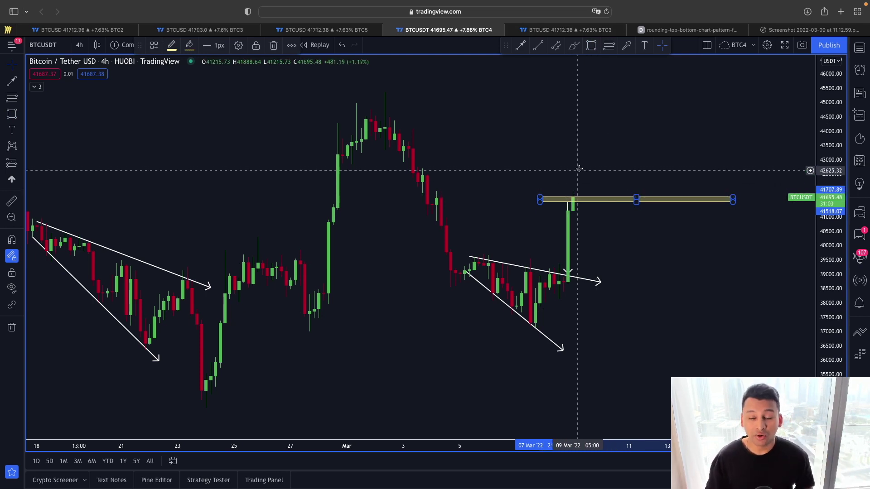
Step: Highlight the rounded top over the early-March peak and the rounded bottom beneath the 5–9 March lows with two Highlighter arcs
scroll(574, 168, "up", 2)
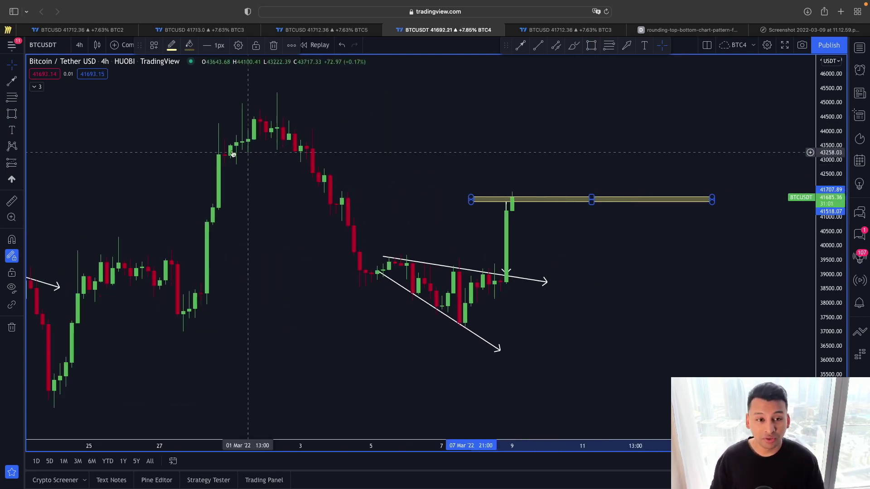
right_click(120, 136)
left_click(152, 142)
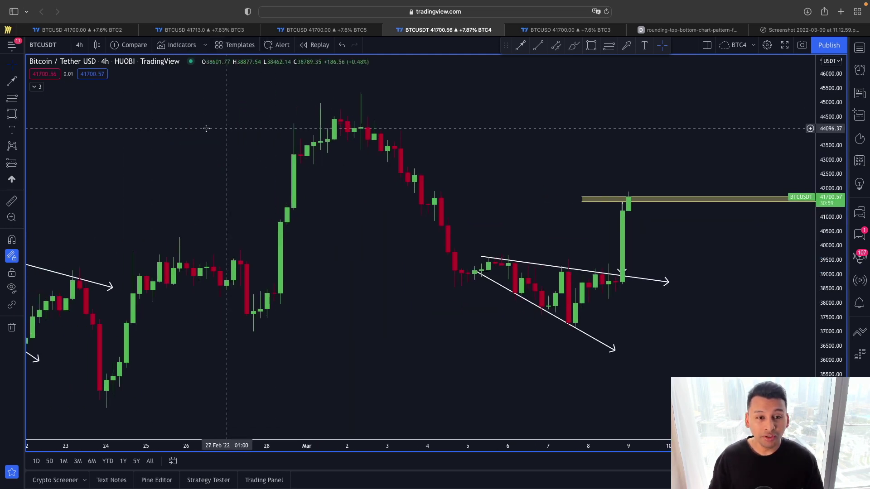
left_click(22, 115)
left_click(45, 131)
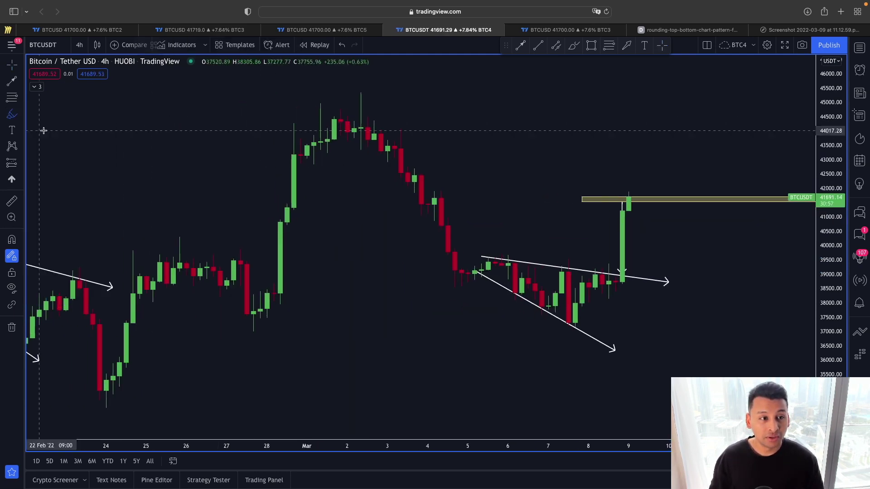
mouse_move(252, 149)
left_mouse_down()
mouse_move(308, 105)
mouse_move(385, 115)
mouse_move(429, 142)
left_mouse_up()
mouse_move(459, 300)
left_mouse_down()
mouse_move(523, 325)
mouse_move(630, 313)
mouse_move(671, 284)
left_mouse_up()
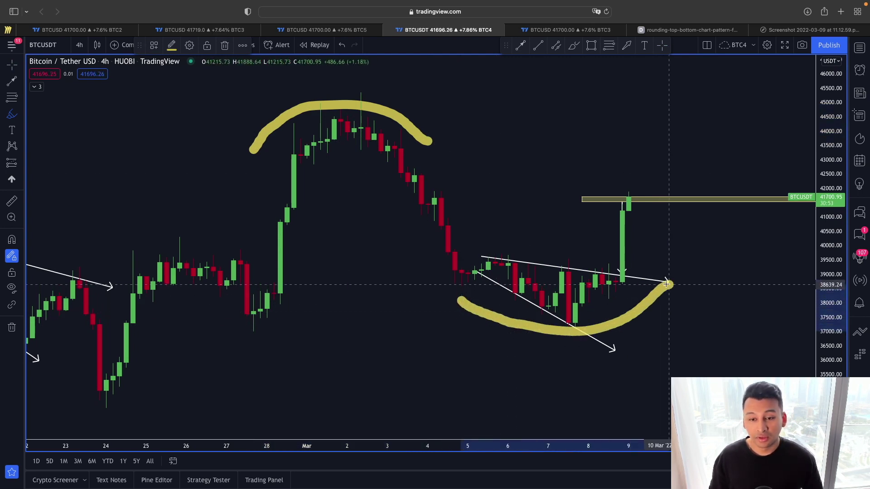
left_click_drag(502, 148, 440, 145)
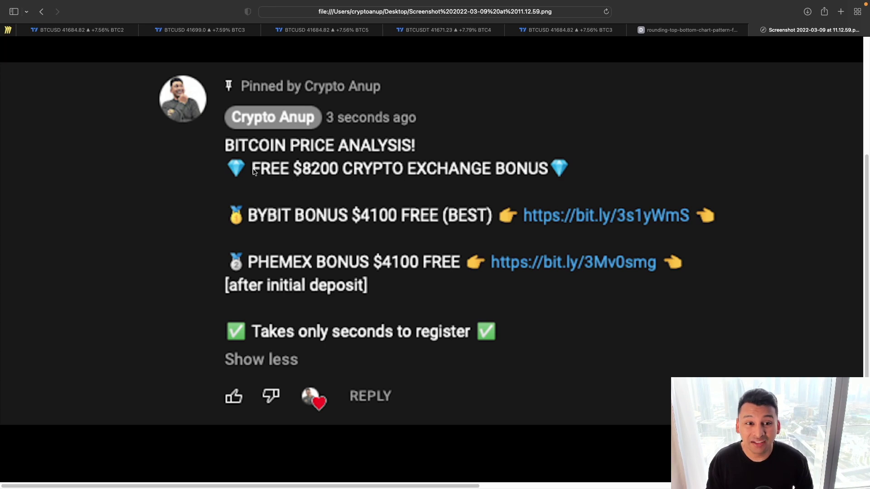
Step: Examine the pinned comment screenshot, marking the $8200 exchange bonus line, the Bybit and Phemex bonus lines and the Bybit link
left_click_drag(293, 177, 511, 168)
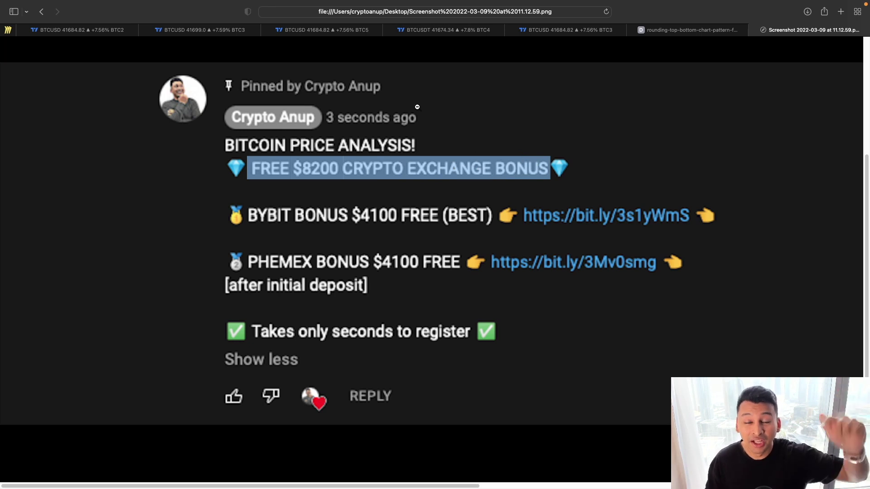
left_click_drag(257, 214, 517, 216)
left_click_drag(242, 263, 436, 257)
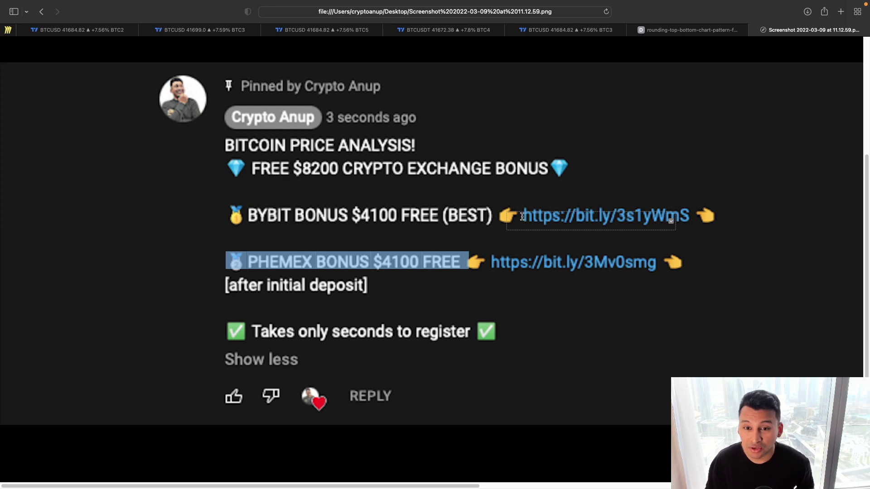
left_click_drag(522, 217, 692, 216)
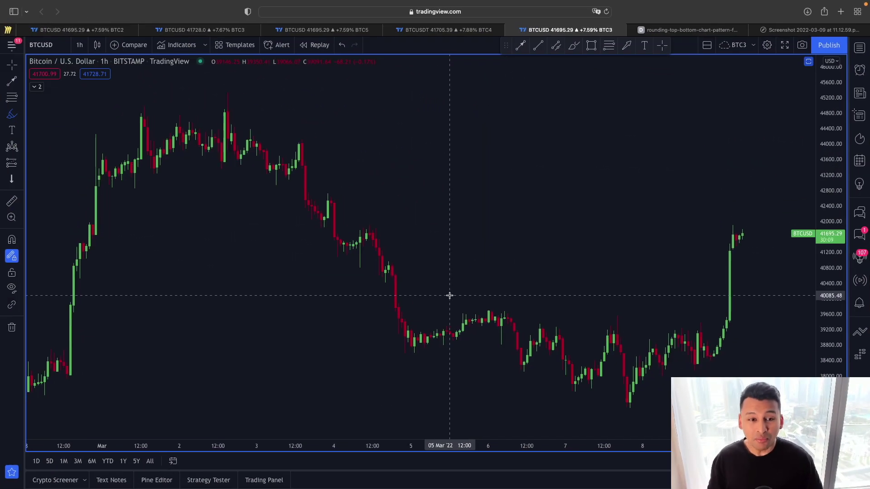
Step: Highlight the rounding top, decline and rounding bottom on the BTC3 chart with the Highlighter, and remove the strokes
scroll(271, 227, "up", 1)
mouse_move(73, 165)
left_mouse_down()
mouse_move(132, 112)
mouse_move(307, 155)
mouse_move(480, 334)
mouse_move(626, 420)
mouse_move(726, 357)
mouse_move(778, 278)
left_mouse_up()
scroll(299, 179, "right", 2)
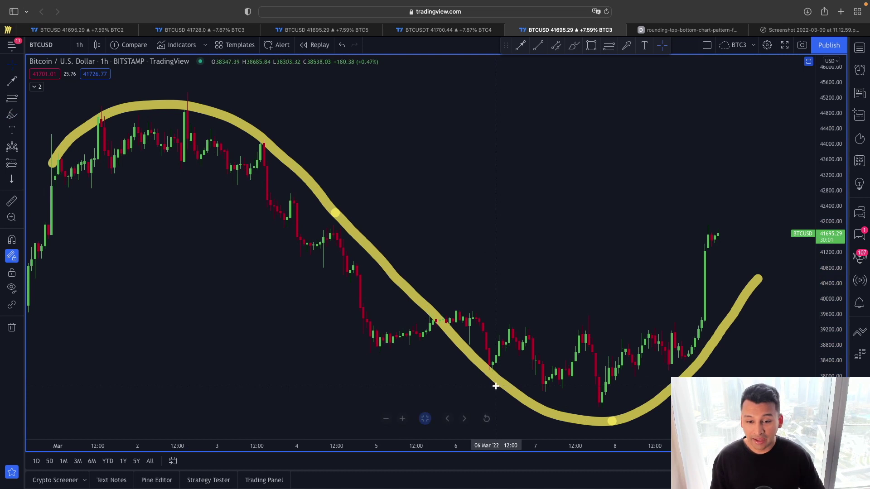
left_click(12, 328)
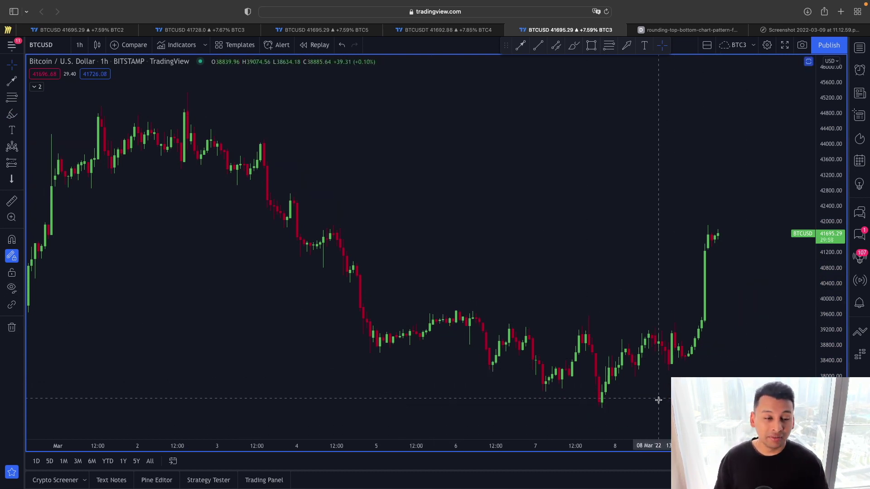
Step: Draw an Arc over the early-March rounding top, with its base at about 42,930 and its peak at about 44,950
scroll(494, 369, "down", 1)
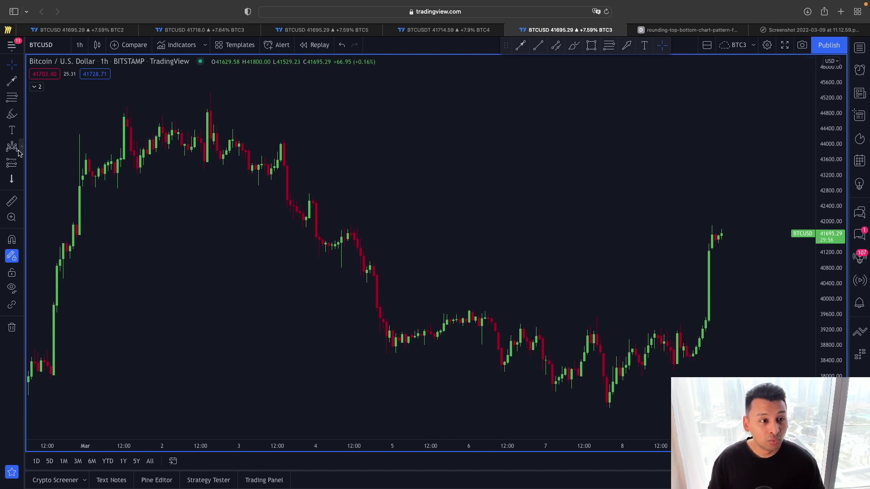
left_click(22, 117)
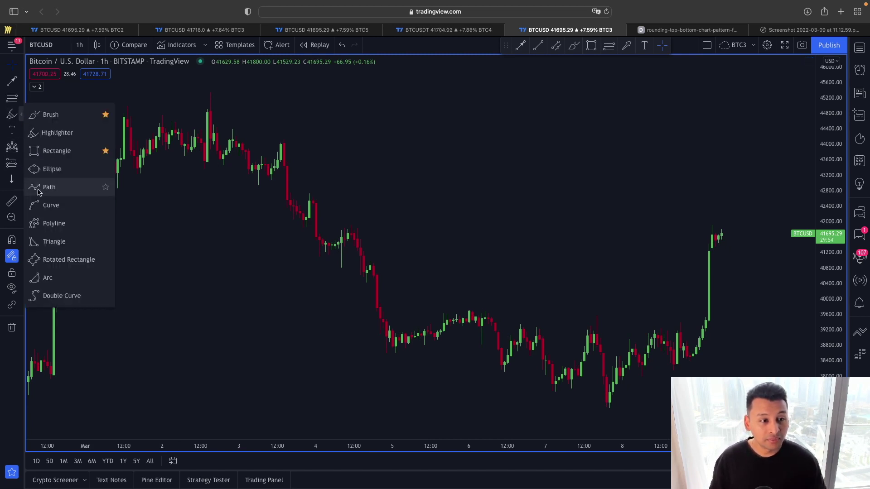
left_click(43, 277)
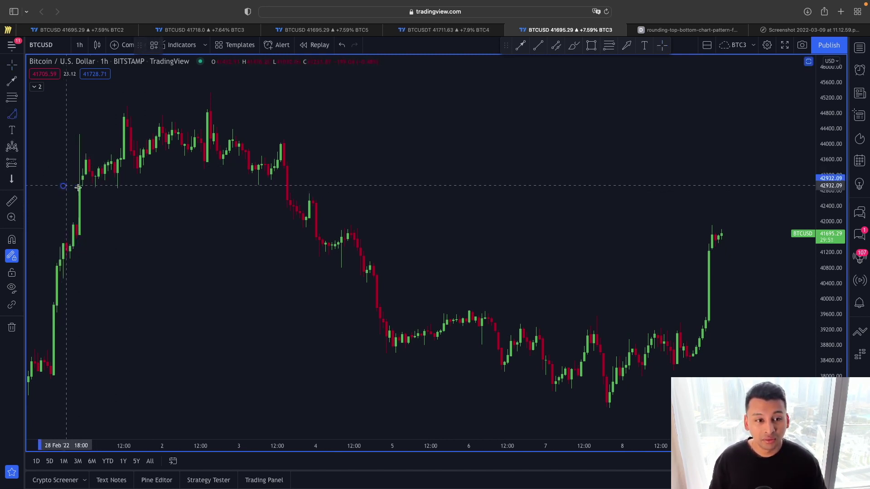
left_click(312, 185)
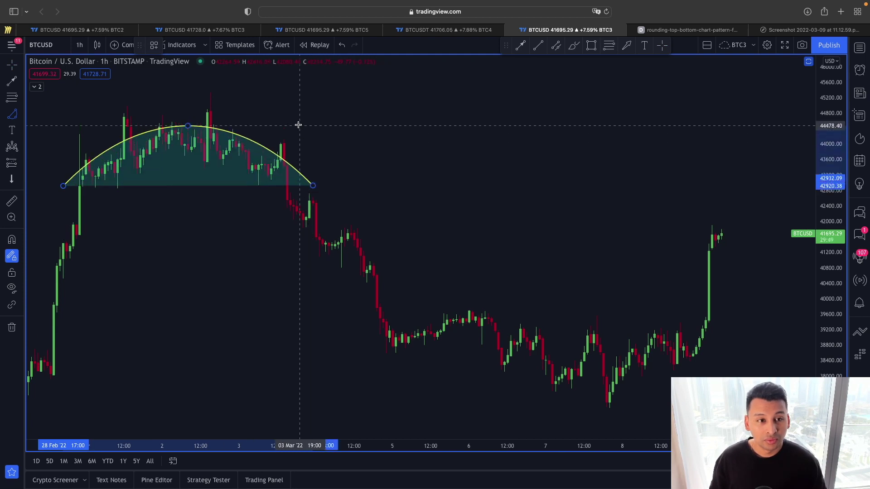
left_click(290, 106)
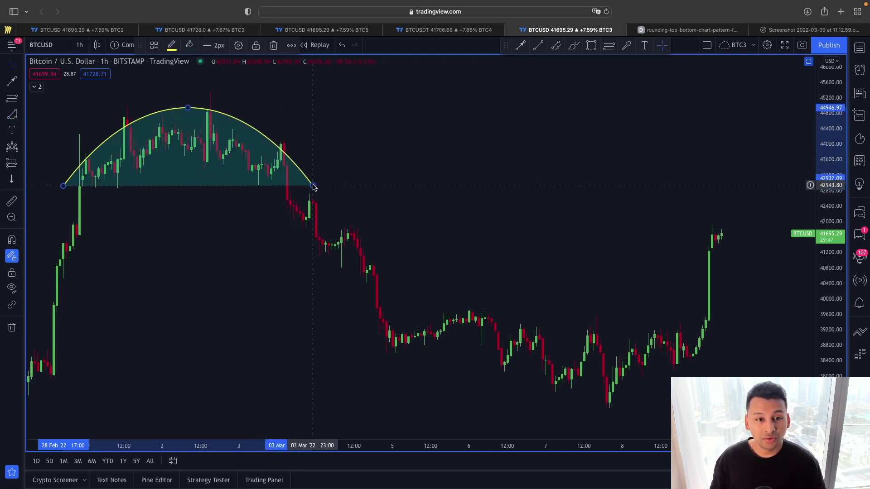
Step: Widen the rounding-top arc to span 28 February to 4 March, and level its base
left_click_drag(313, 186, 332, 188)
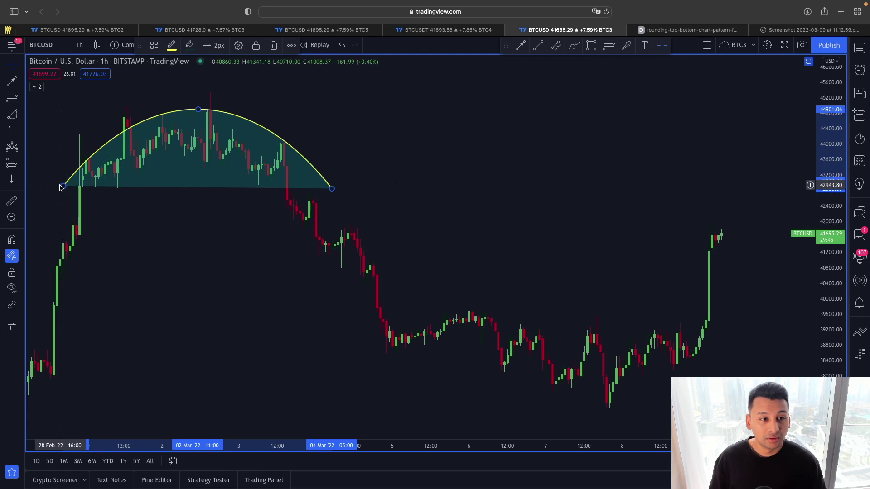
left_click_drag(62, 186, 35, 179)
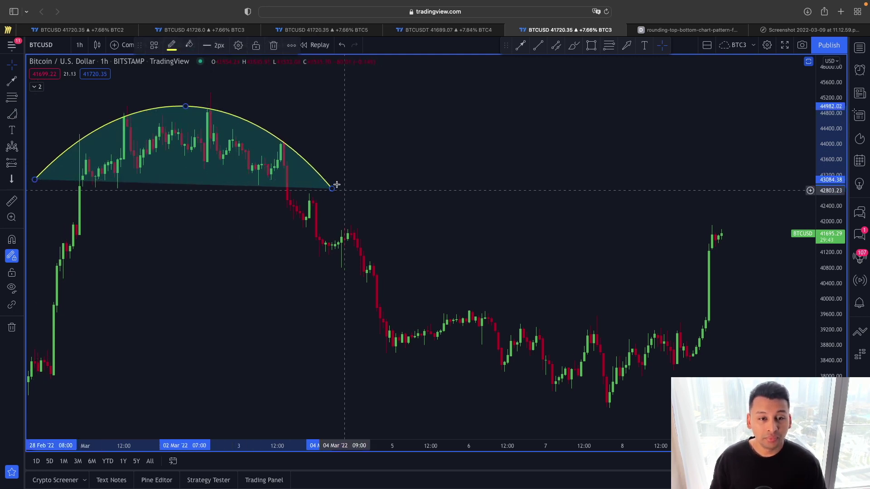
left_click_drag(332, 189, 332, 185)
left_click_drag(377, 168, 422, 149)
scroll(421, 149, "down", 2)
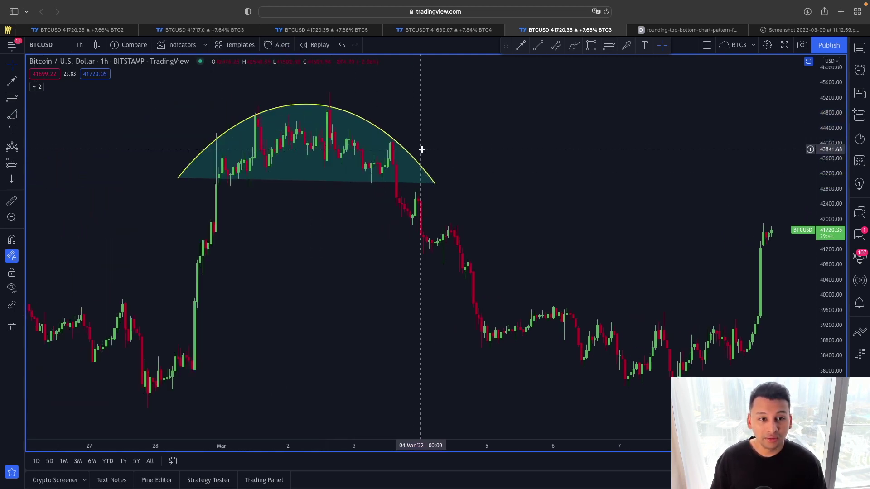
left_click(179, 183)
left_click_drag(178, 181, 178, 182)
Step: Draw an Arc under the 5 to 9 March rounding bottom, with its base at about 39,605 and its low at about 37,260
left_click_drag(414, 138, 338, 130)
left_click(12, 113)
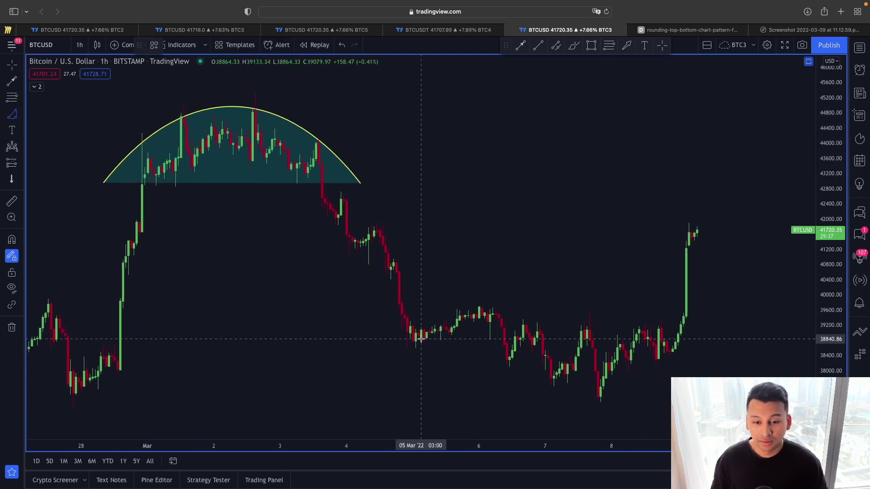
left_click(468, 311)
left_click(703, 310)
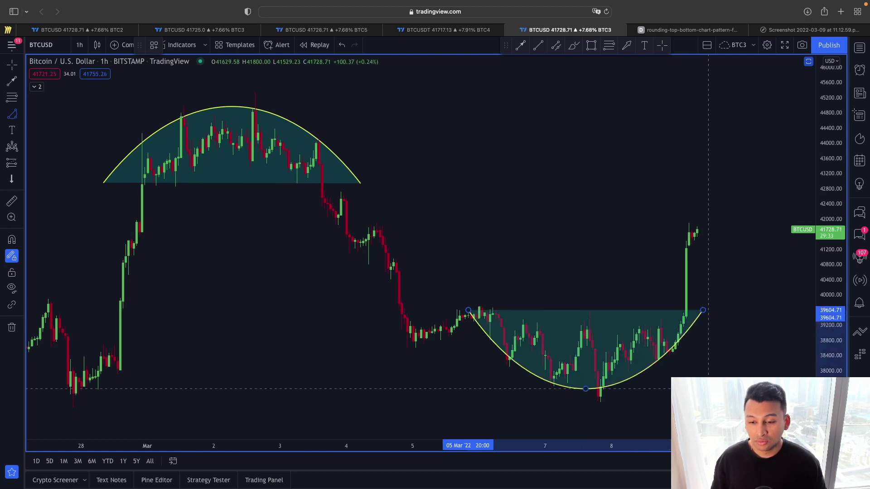
left_click(709, 398)
scroll(730, 352, "up", 1)
left_click(747, 355)
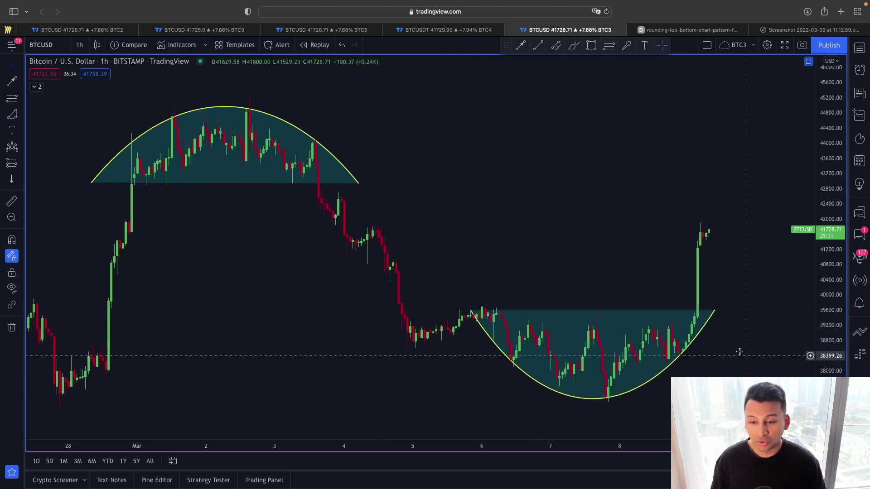
scroll(500, 259, "up", 3)
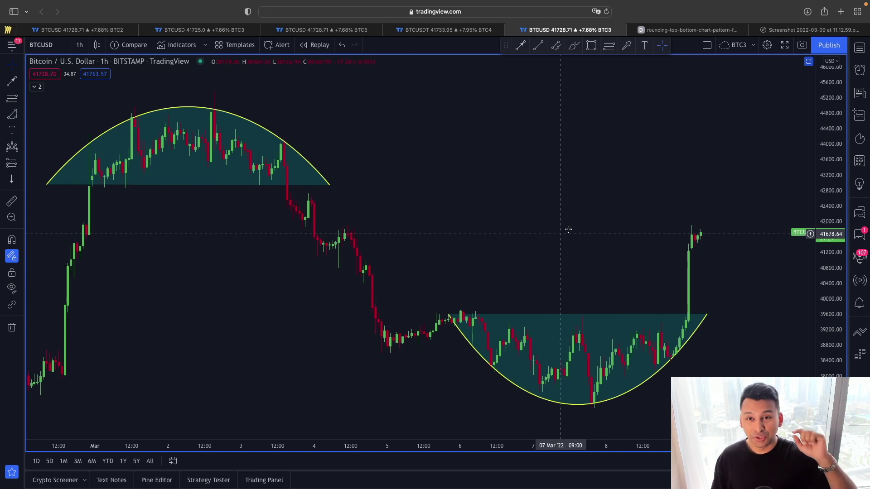
Step: Compare the arcs with the Rounding Patterns reference image, and return to the hourly BTC3 chart
left_click(688, 30)
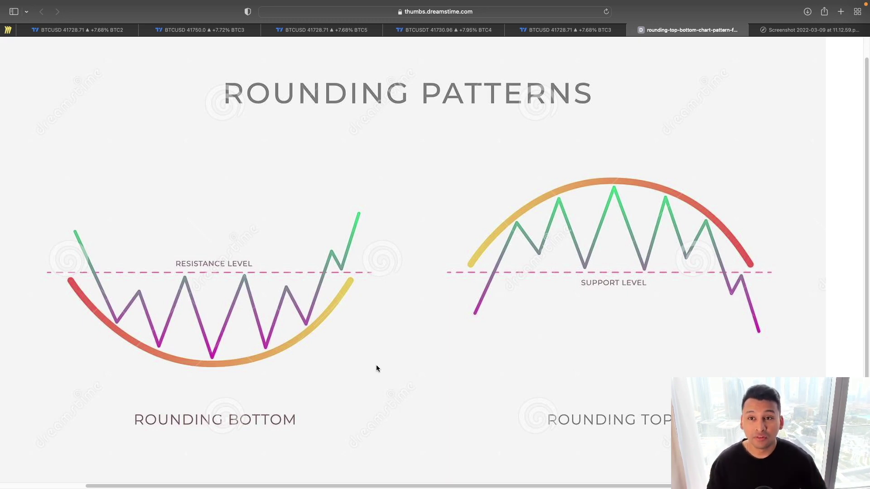
left_click(567, 29)
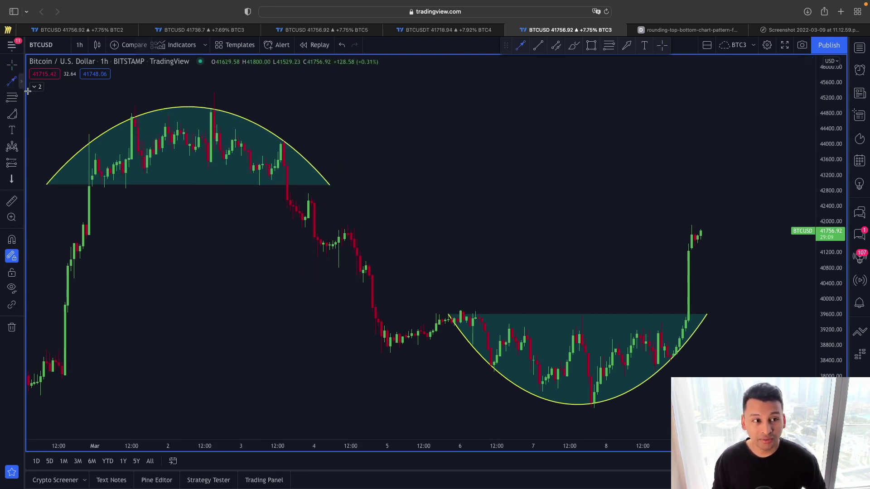
Step: Trace the rise to the rounding top, the decline to the rounding bottom and the rebound with three arrows, and undo them
left_click(55, 343)
left_click(177, 143)
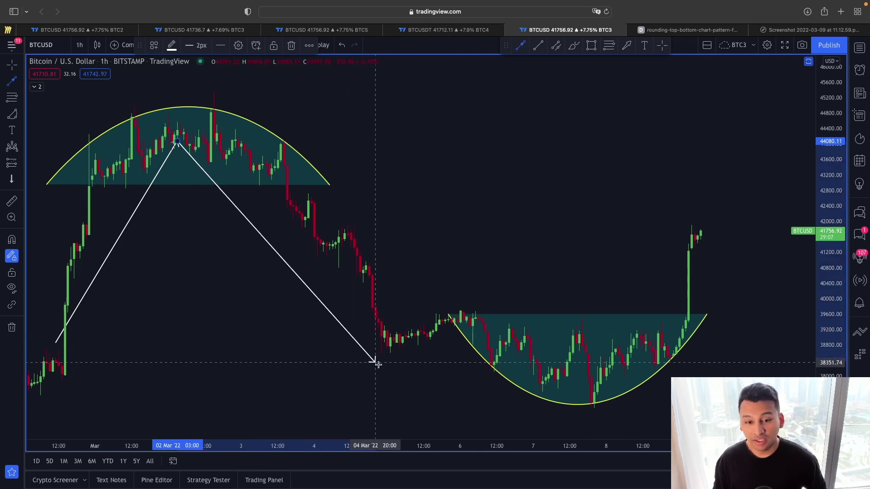
double_click(542, 422)
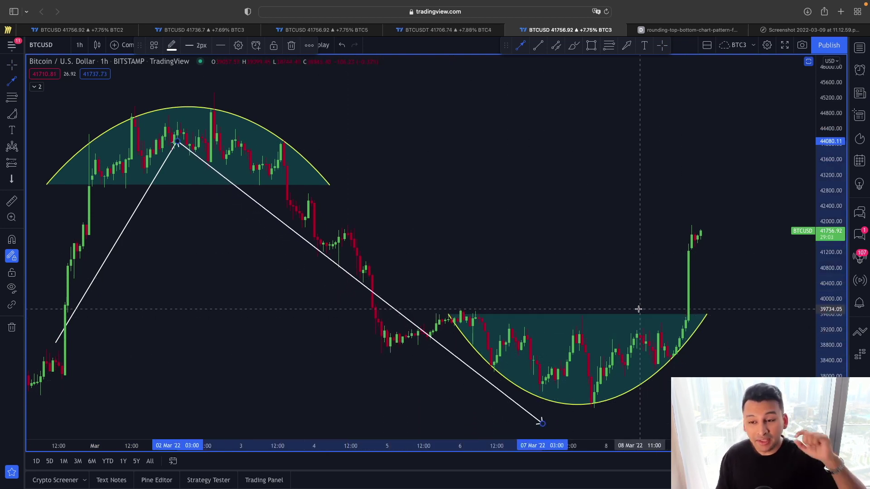
left_click(563, 429)
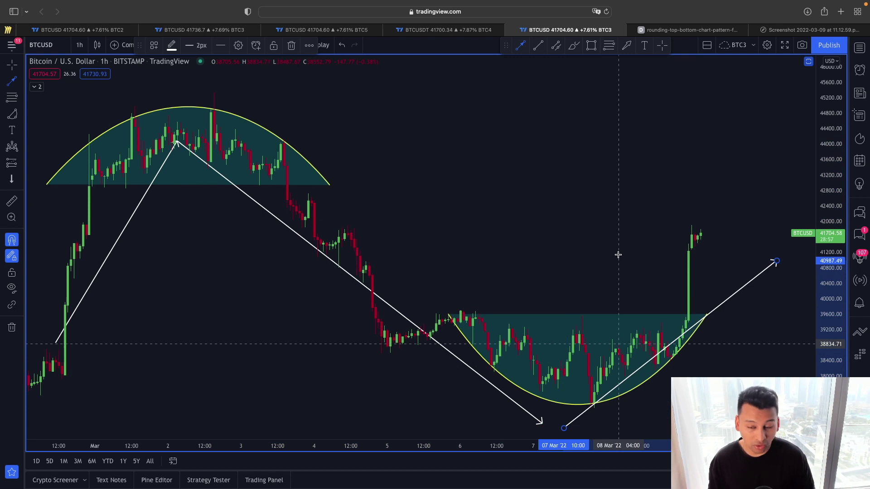
key("super+z")
key("super+z")
key("super+z")
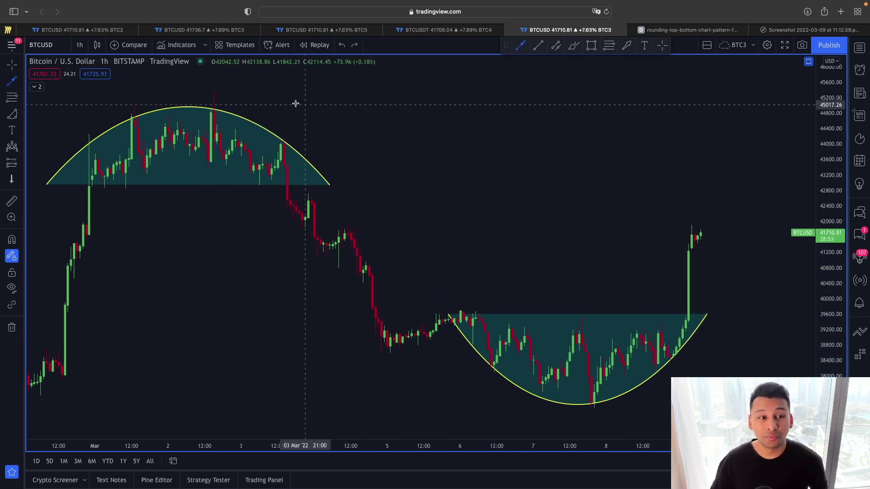
Step: On the BTC4 chart, try an arrow from about 41,440 at the yellow target zone up to about 43,480, and cancel it
left_click(468, 31)
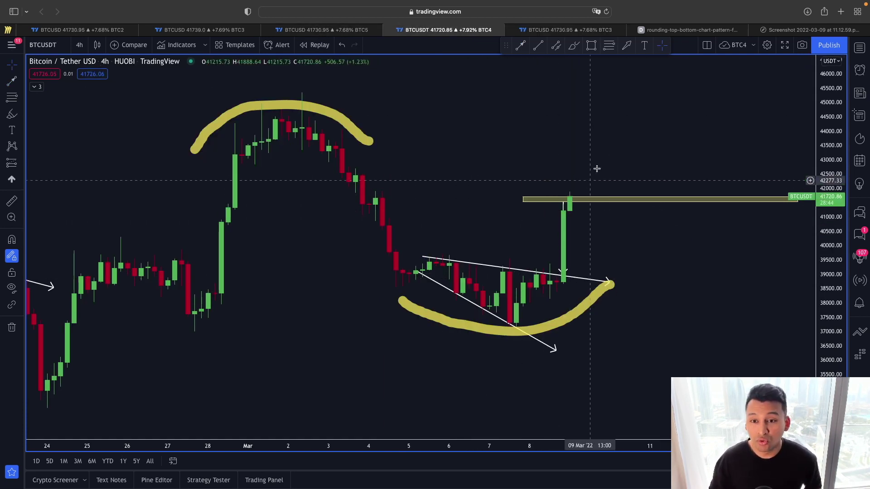
left_click(521, 45)
left_click(584, 205)
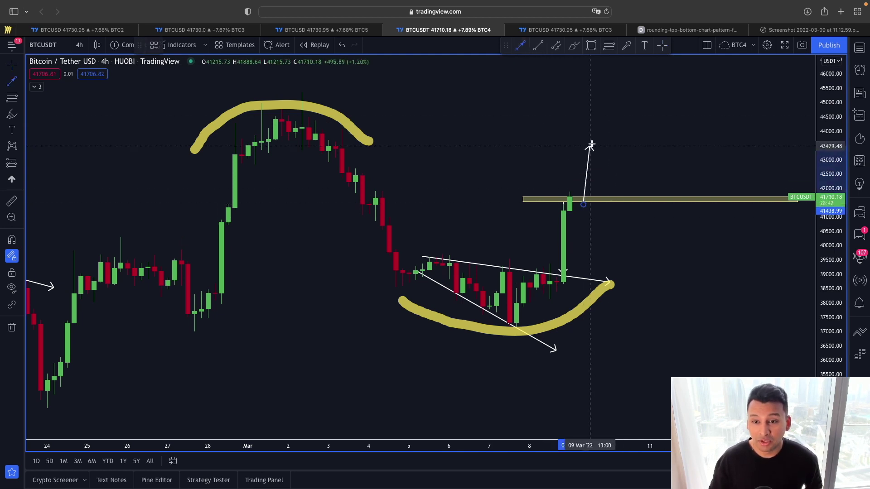
key("Escape")
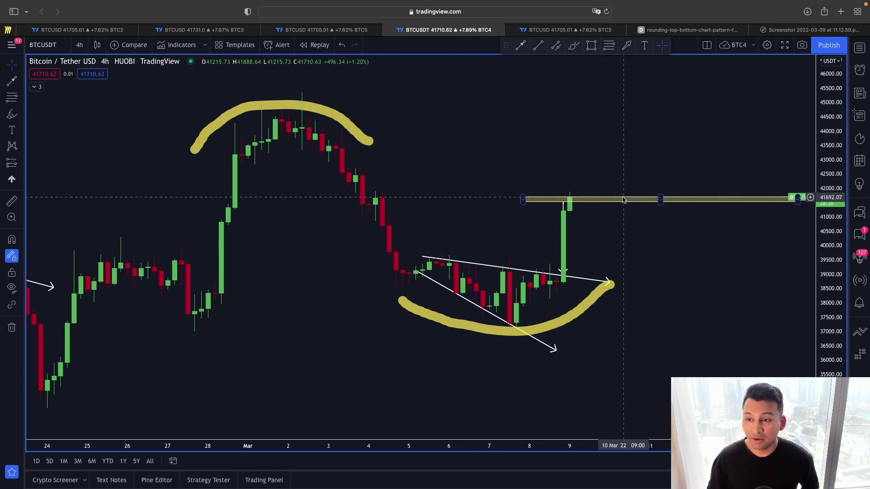
Step: On the hourly BTC3 chart, draw an arrow from the rounding bottom's low to its base level, and move it onto the breakout
left_click(585, 31)
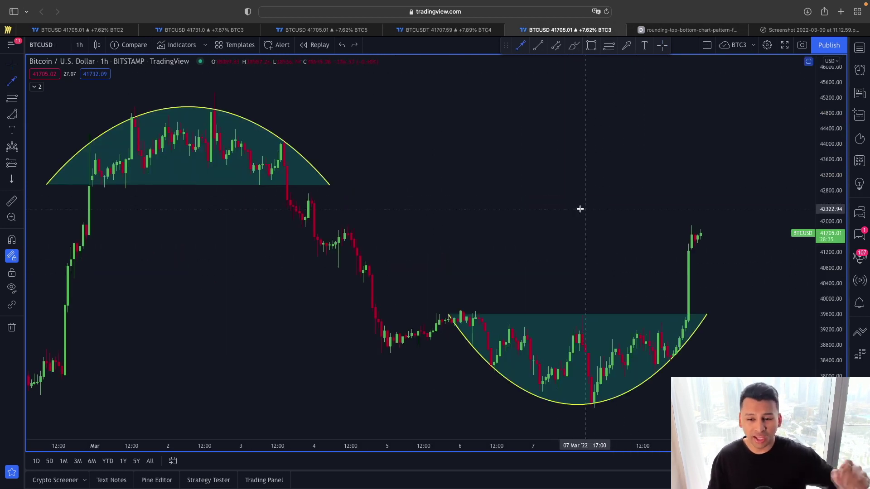
left_click(587, 406)
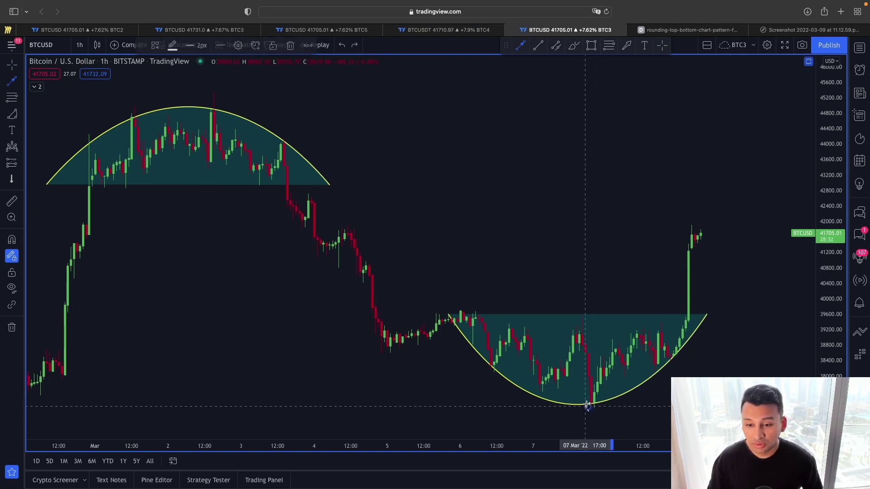
left_click(587, 315)
left_click_drag(589, 334, 684, 236)
left_click_drag(684, 239, 681, 240)
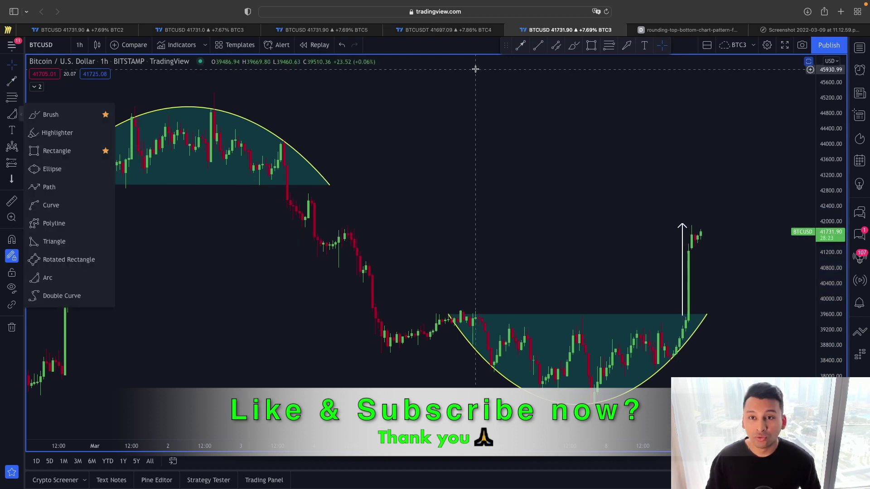
Step: Draw a Rectangle target zone at the breakout arrow's tip, spanning about 41,840 to 42,040
left_click(591, 45)
left_click_drag(634, 221, 777, 228)
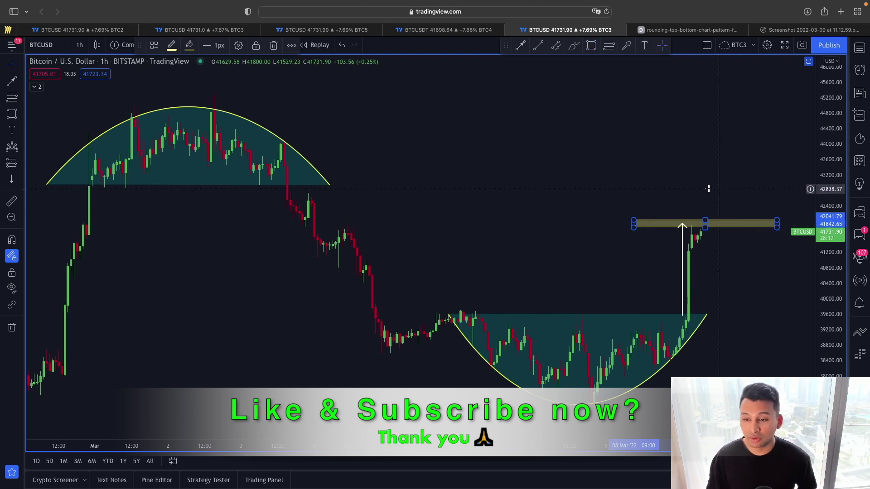
left_click_drag(720, 189, 713, 189)
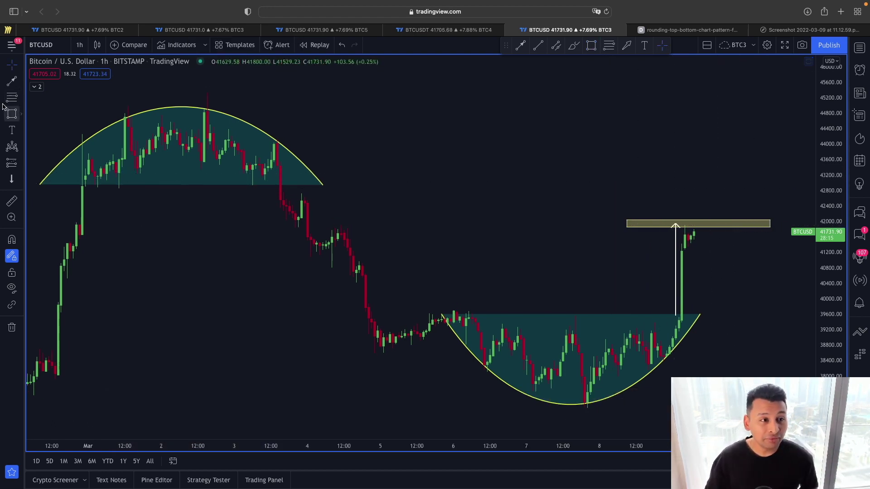
Step: Brush a projected price path that hovers around the target zone and rises to about 44,000, and mark a horizontal level at about 44,100
left_click_drag(694, 236, 697, 226)
left_click(574, 46)
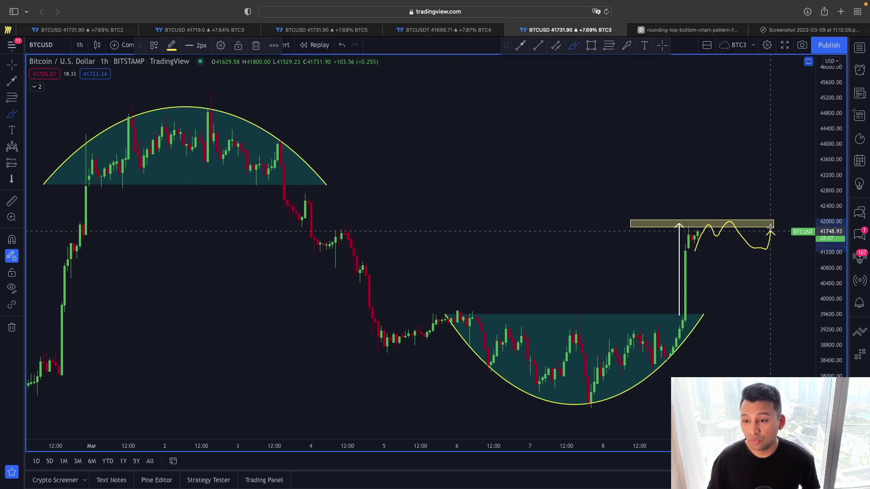
left_click_drag(784, 185, 789, 149)
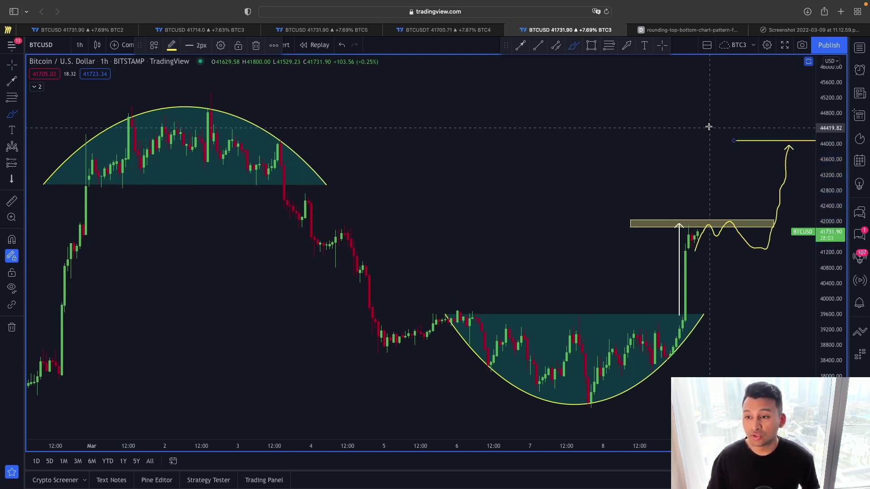
scroll(521, 155, "down", 1)
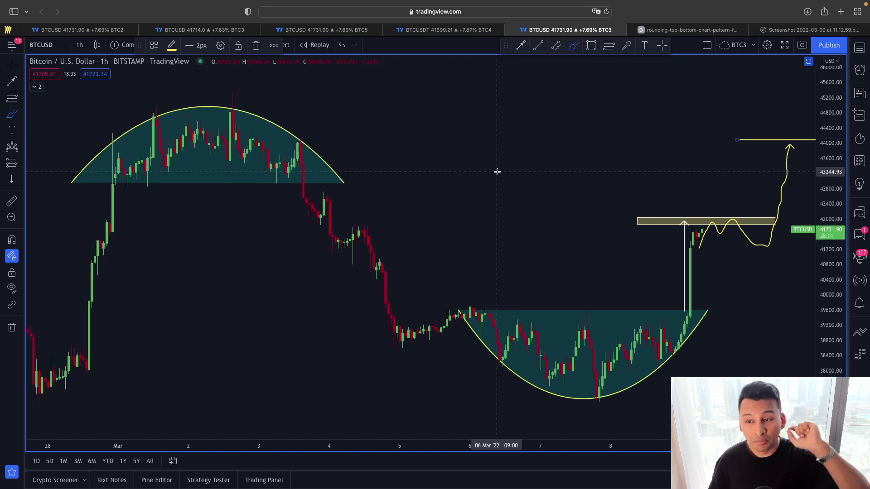
scroll(492, 176, "up", 1)
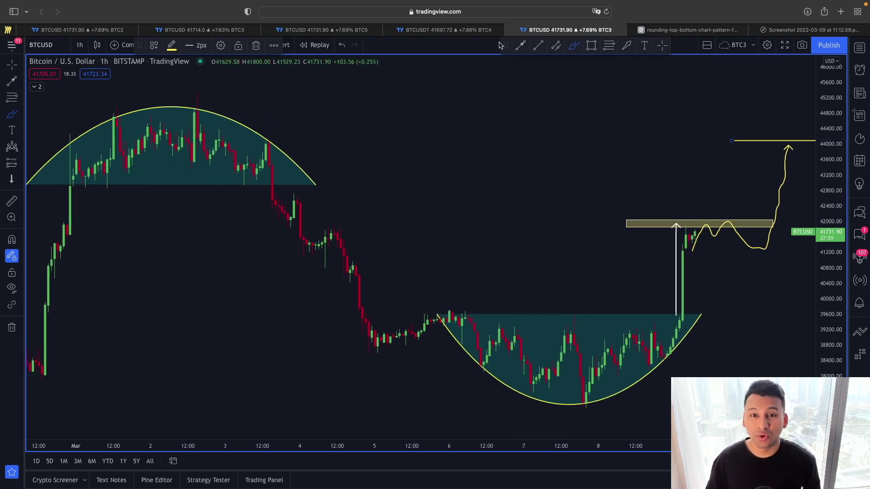
Step: Review the BTC4 chart, the BTC5 redistribution range, the daily BTC3 triangle and the BTC2 wedge in turn
left_click(474, 32)
left_click(339, 30)
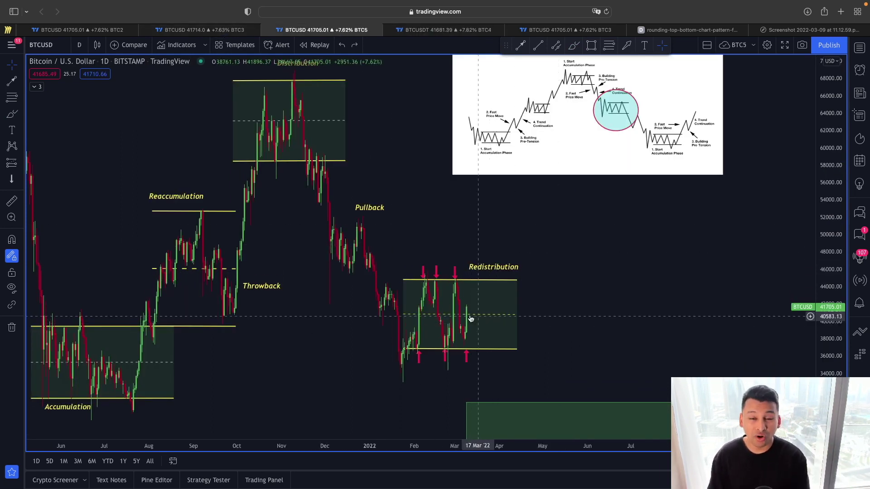
key("ctrl+shift+Tab")
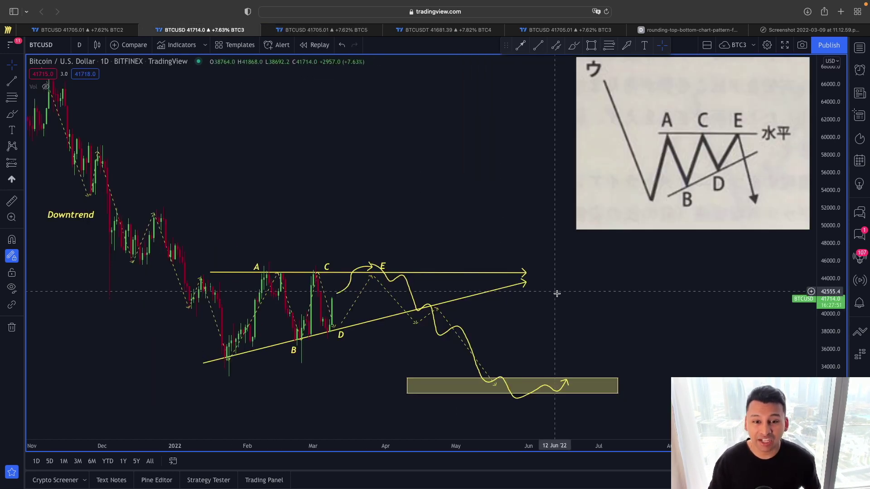
key("ctrl+shift+Tab")
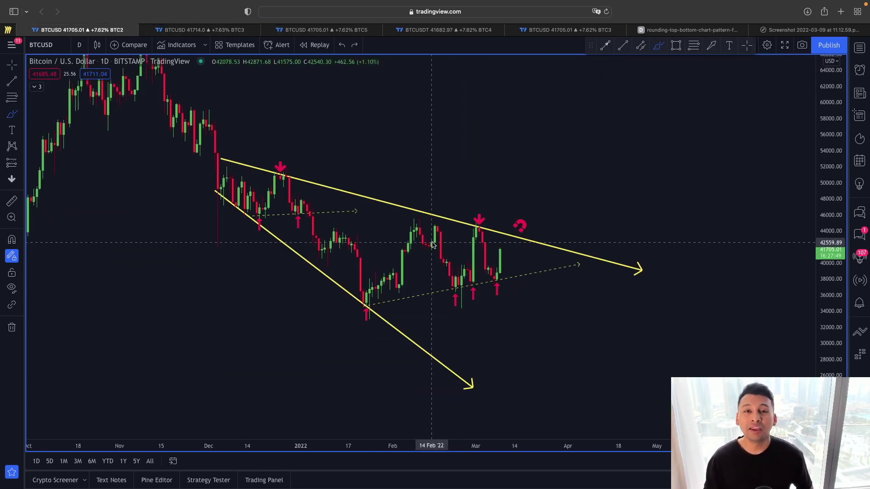
left_click_drag(432, 244, 448, 237)
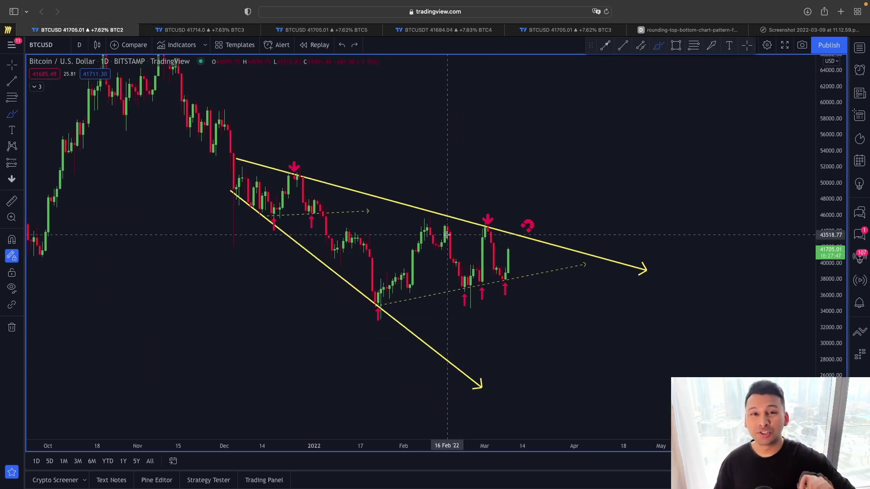